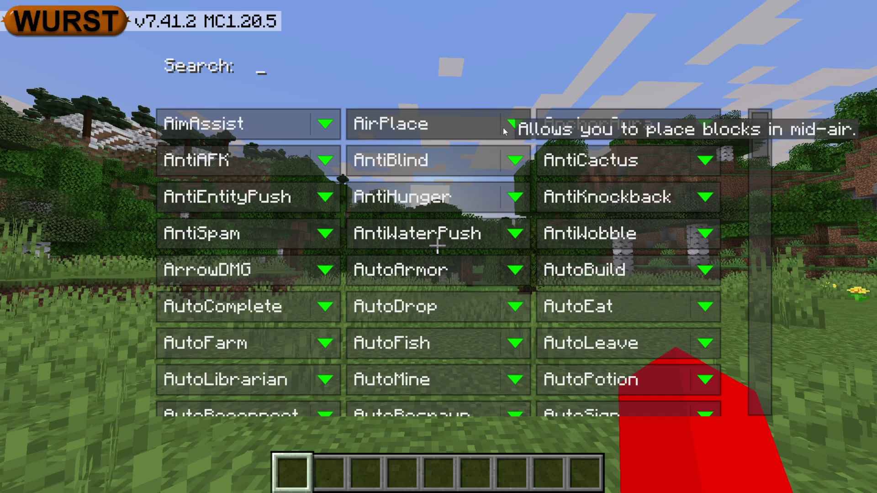
# - Open the AirPlace hack's settings screen from the Wurst Navigator
pyautogui.click(517, 127)
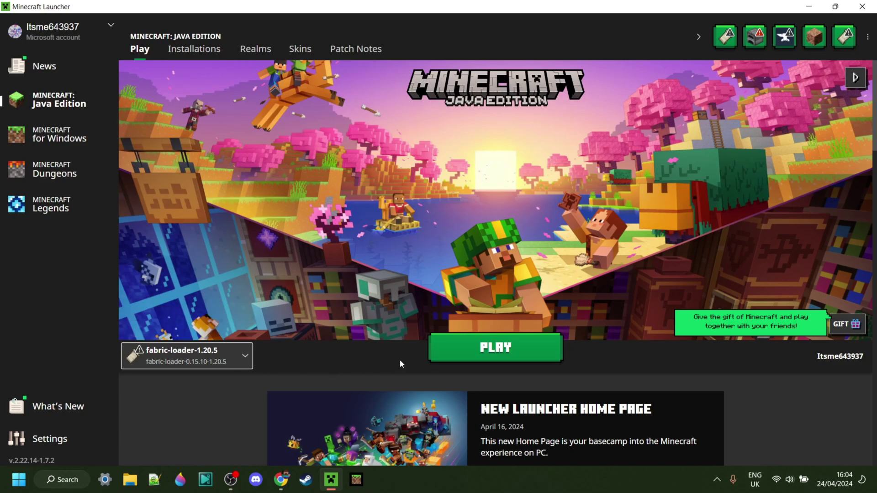
pyautogui.click(183, 356)
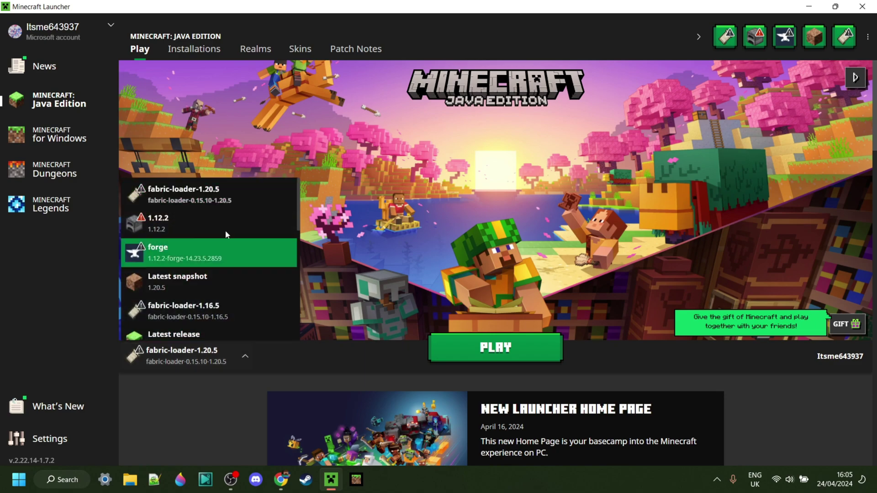
pyautogui.click(209, 191)
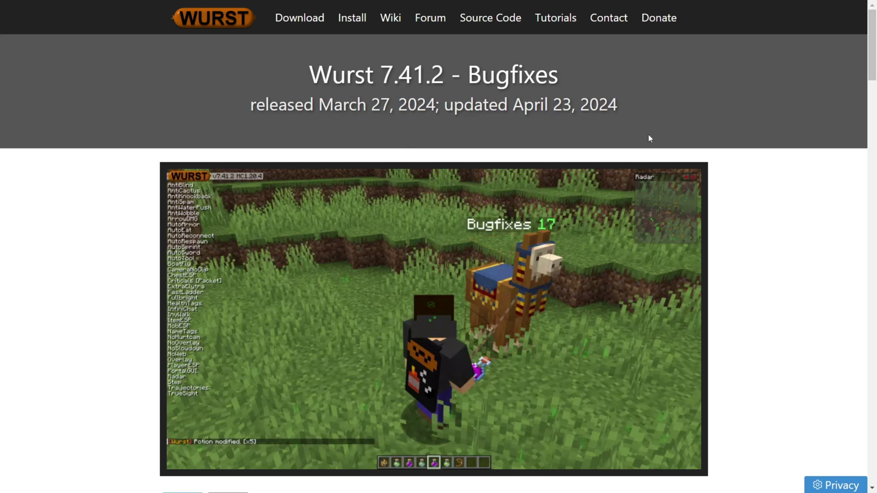
# - Download the Wurst Client v7.41.2 MC1.20.5 jar and the Fabric API jar from the Downloads section
pyautogui.scroll(-20, 659, 140)
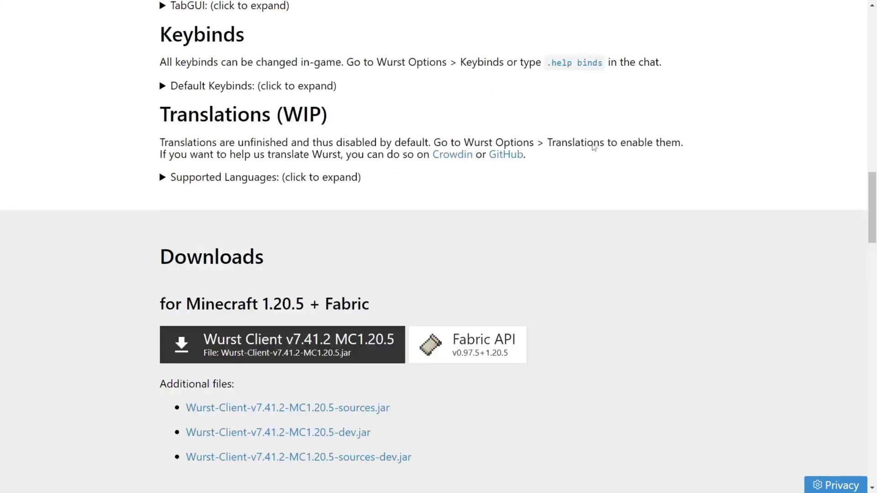
pyautogui.scroll(-3, 593, 146)
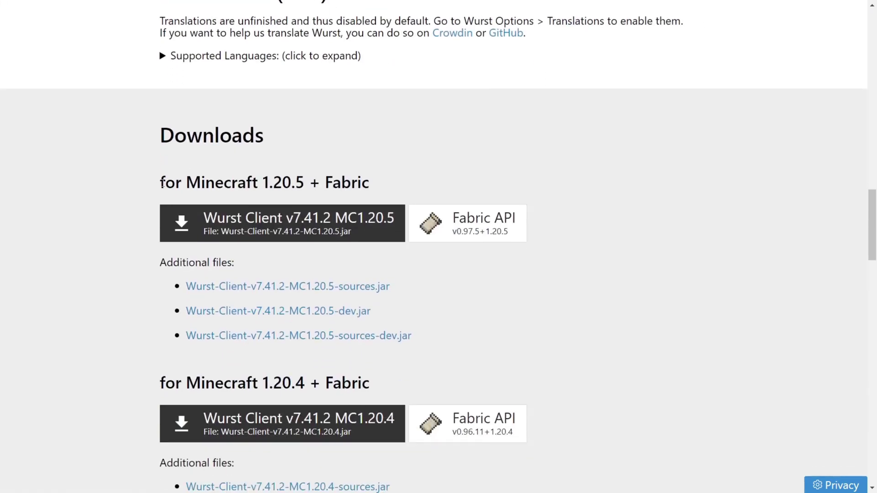
pyautogui.moveTo(162, 182); pyautogui.dragTo(397, 177)
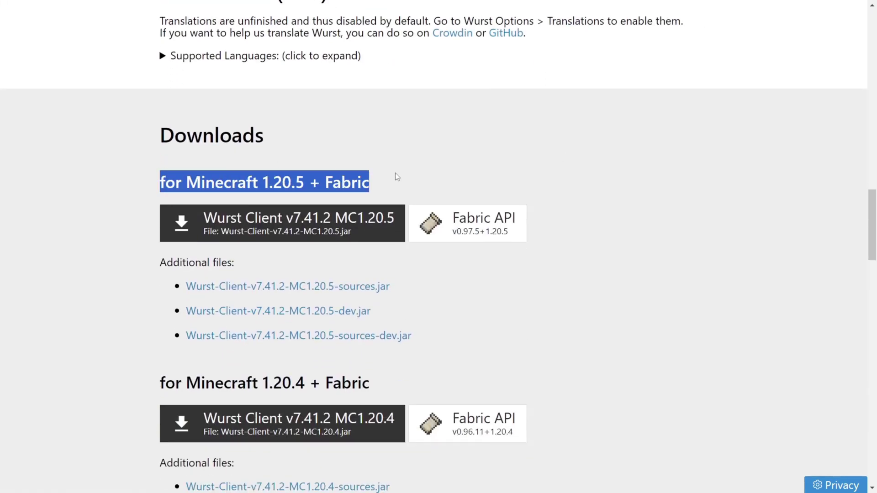
pyautogui.click(478, 171)
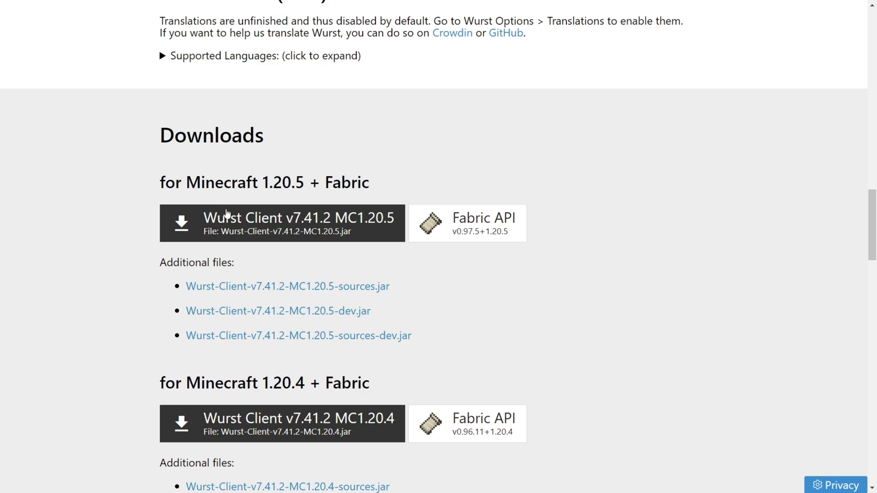
pyautogui.click(248, 221)
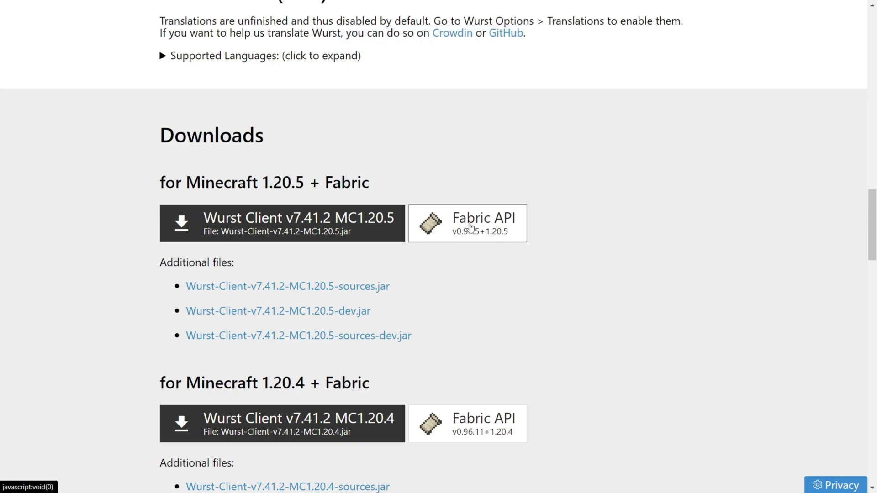
pyautogui.click(470, 227)
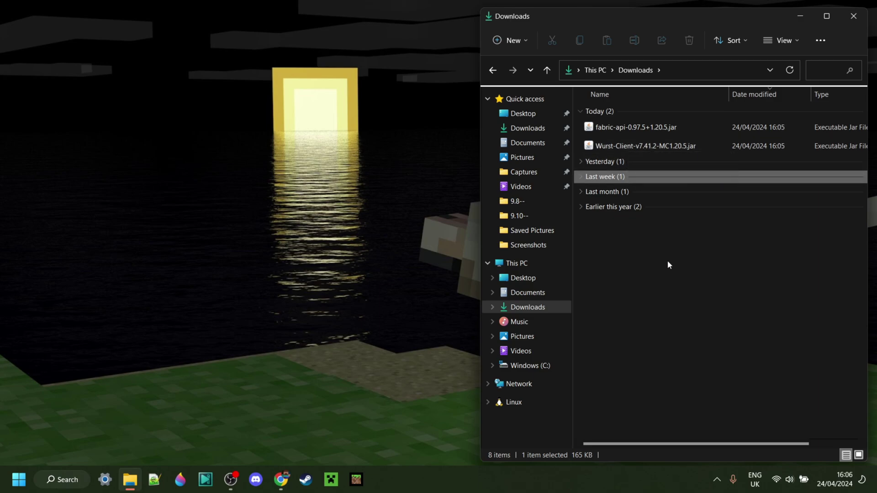
# - Open the .minecraft mods folder through %appdata% in the Run prompt
pyautogui.press('super+r')
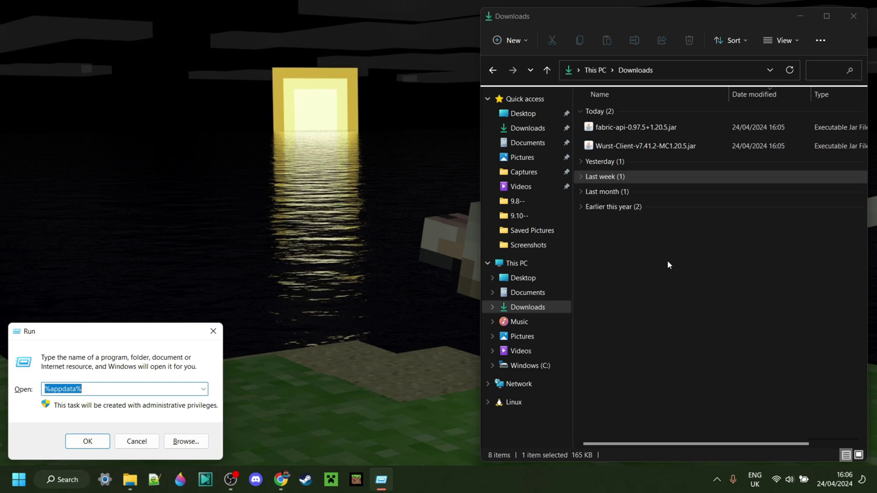
pyautogui.write('%')
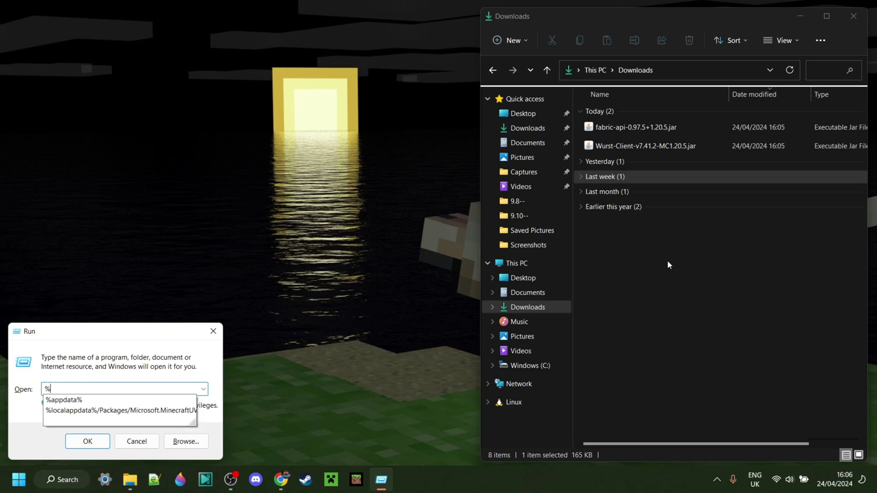
pyautogui.write('appdata%')
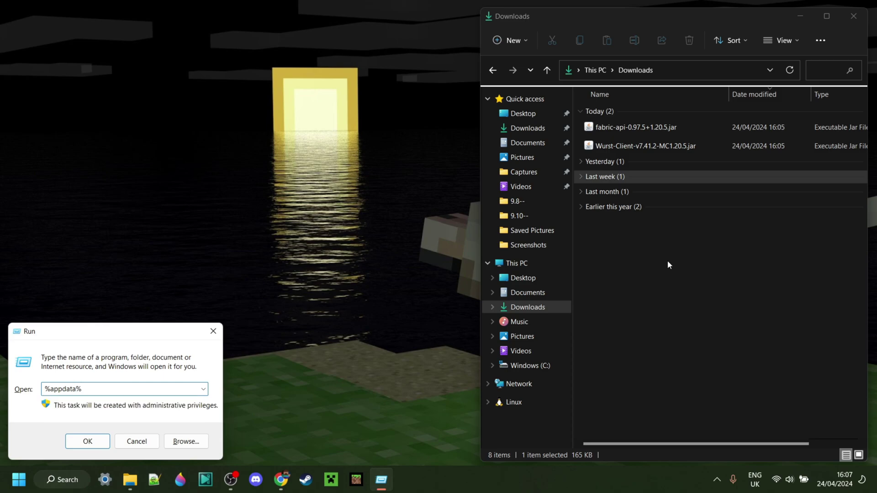
pyautogui.press('Return')
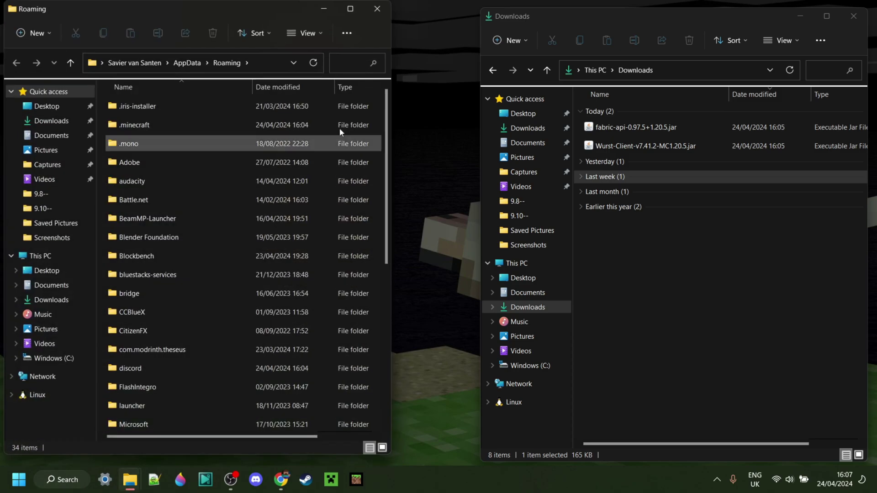
pyautogui.moveTo(181, 18); pyautogui.dragTo(203, 21)
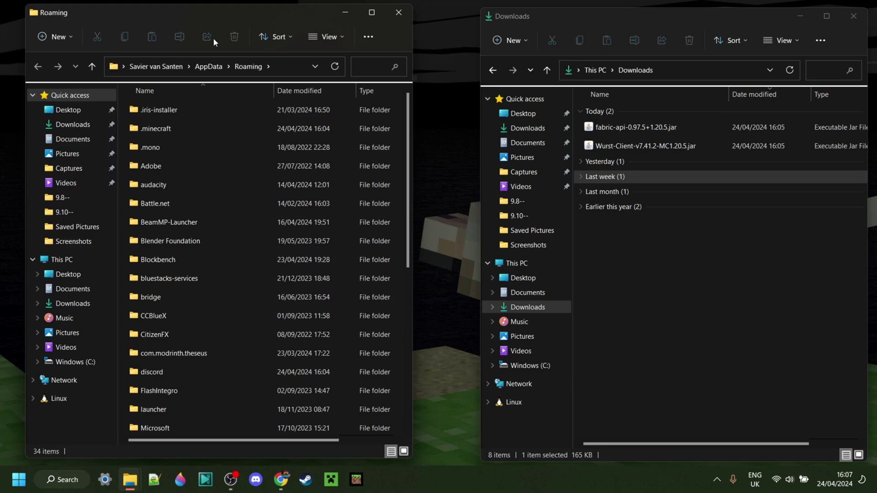
pyautogui.click(208, 66)
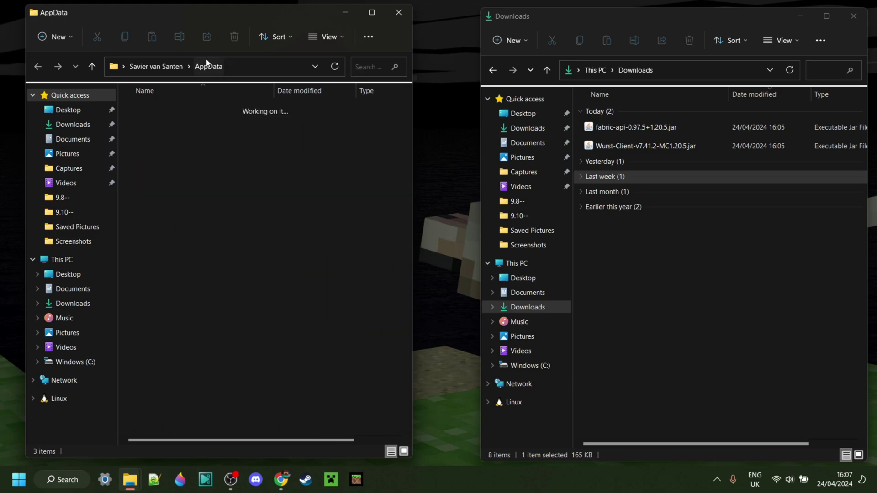
pyautogui.click(186, 174)
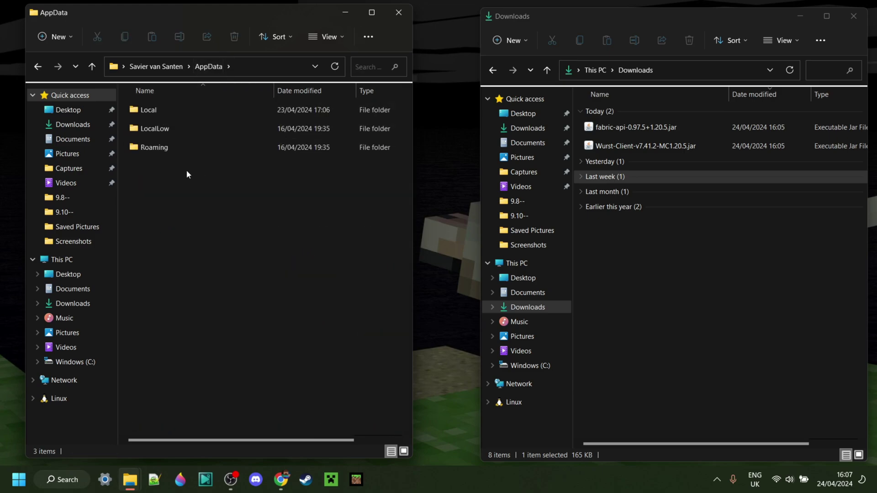
pyautogui.doubleClick(173, 146)
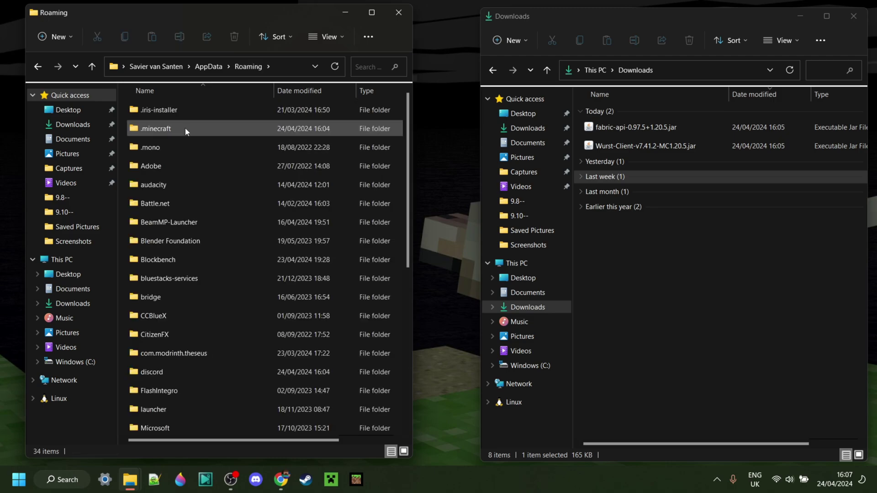
pyautogui.doubleClick(184, 130)
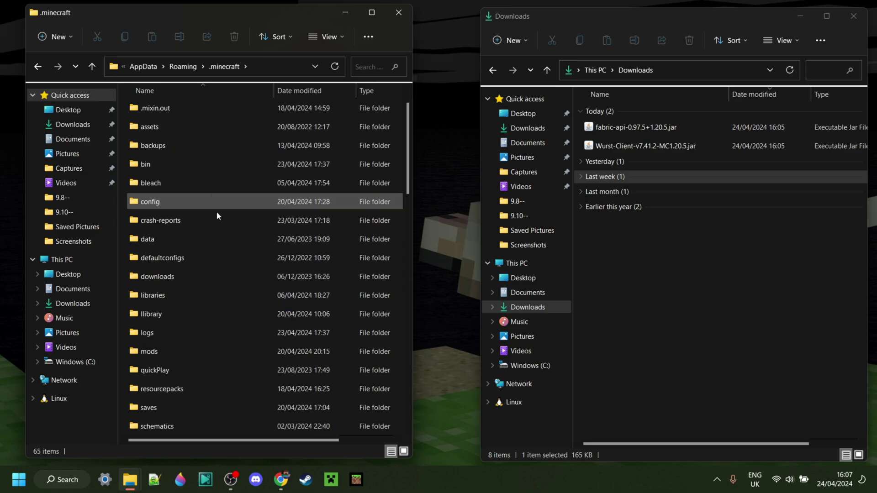
pyautogui.doubleClick(187, 351)
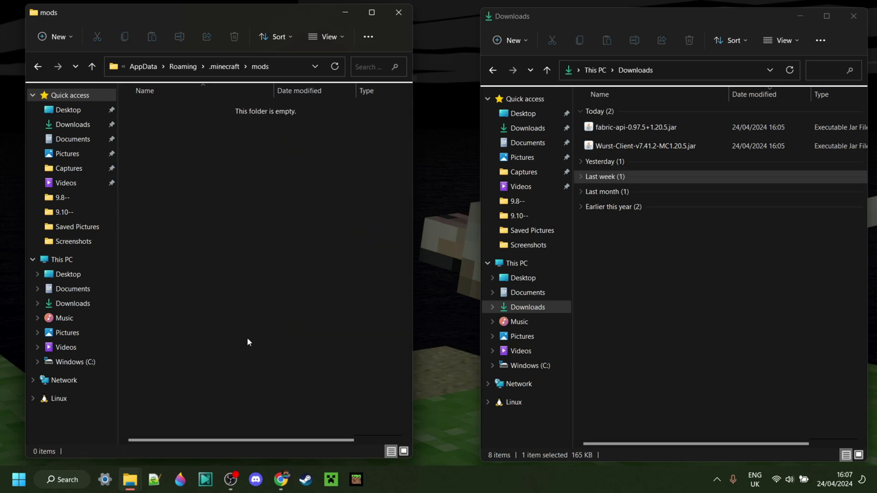
# - Move both downloaded jar files into the mods folder and close that window
pyautogui.moveTo(577, 125); pyautogui.dragTo(220, 163)
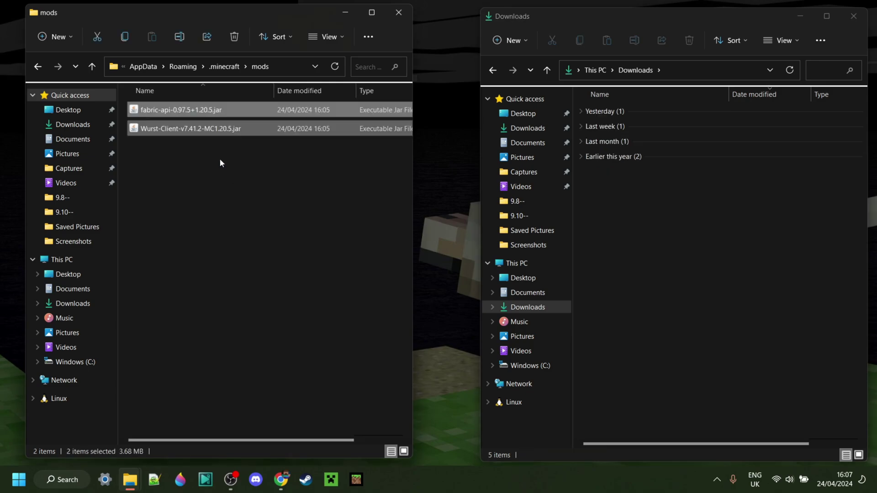
pyautogui.click(221, 161)
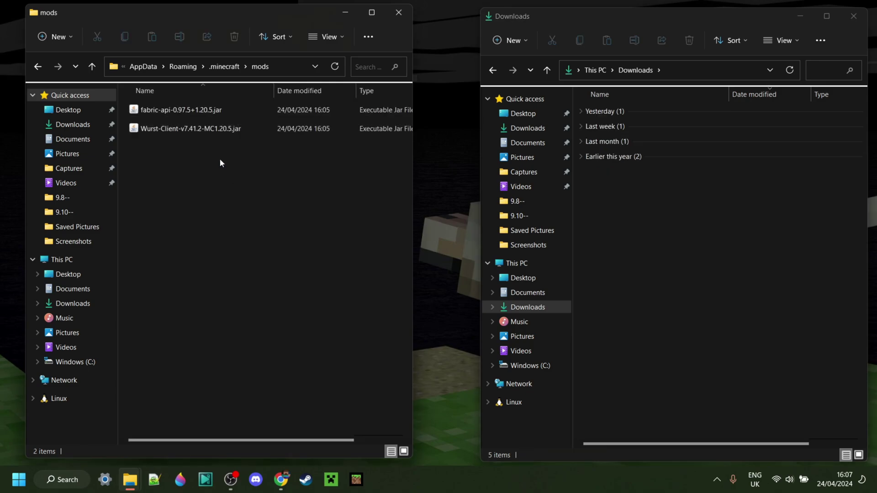
pyautogui.click(400, 11)
# - Launch the game from the Minecraft Launcher using the fabric-loader-1.20.5 installation
pyautogui.click(852, 16)
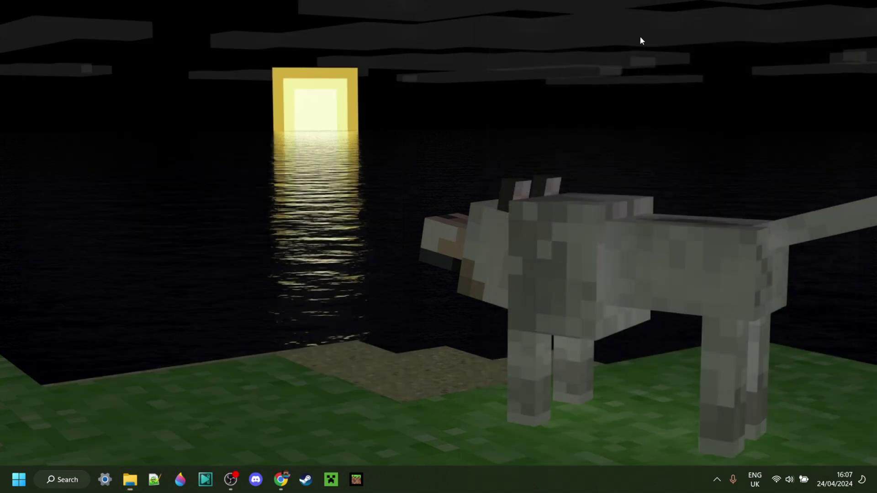
pyautogui.click(331, 480)
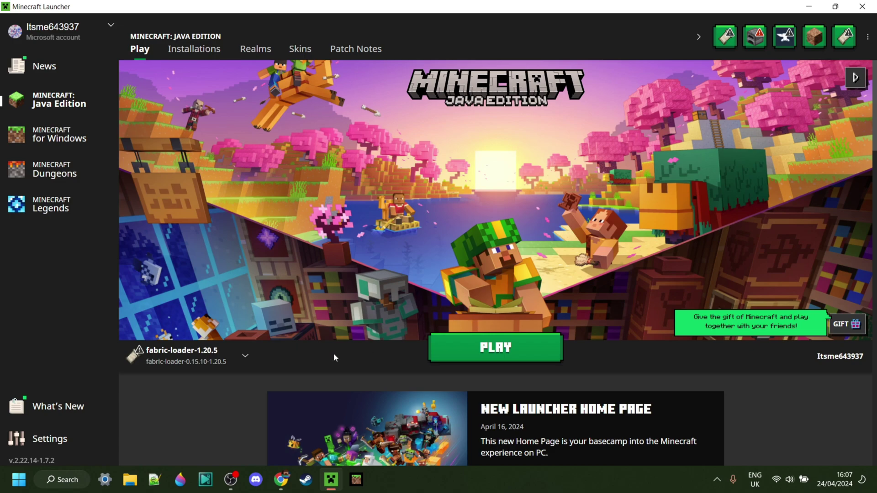
pyautogui.click(228, 356)
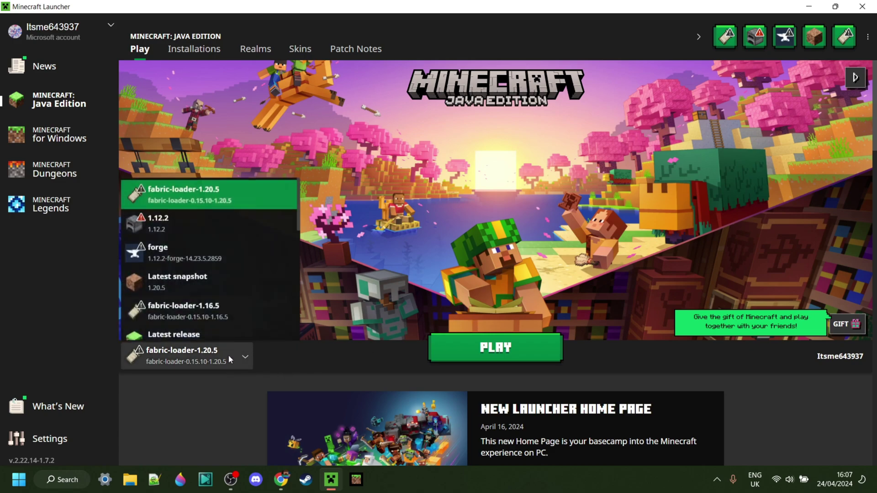
pyautogui.click(196, 190)
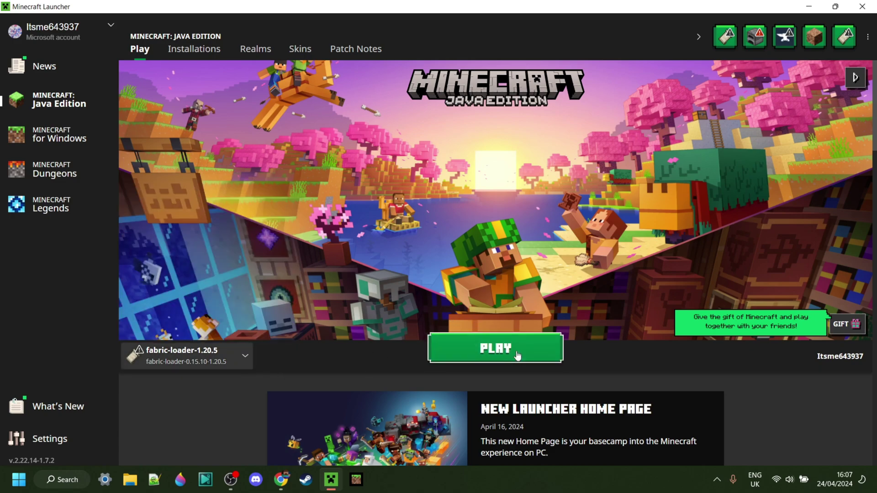
pyautogui.click(517, 351)
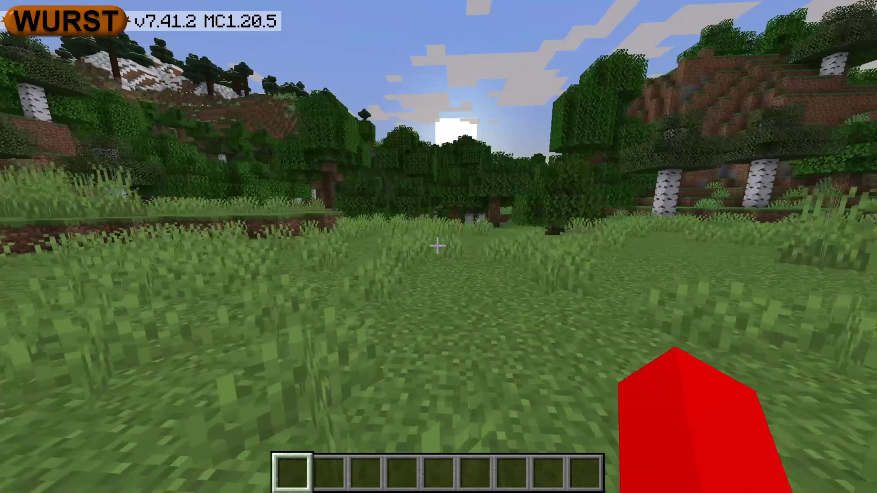
# - Cycle the camera views and walk backward, then bring up the Wurst Navigator hack list
pyautogui.press('F5')
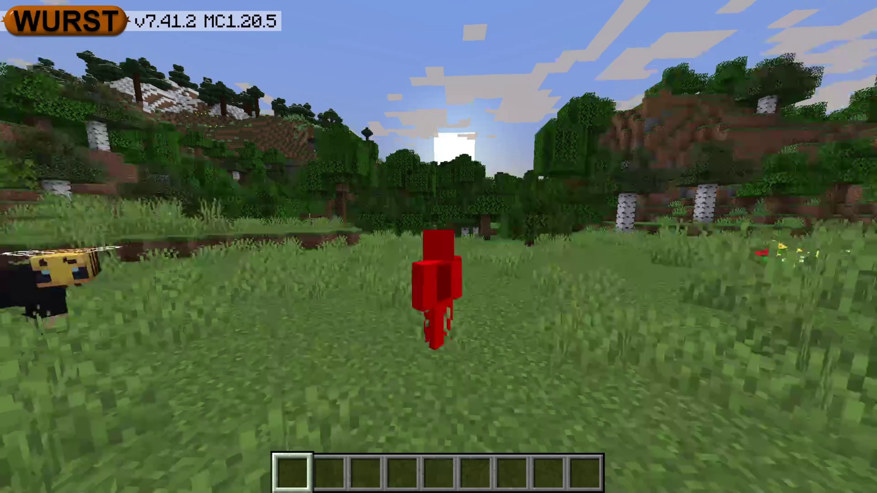
pyautogui.press('F5')
pyautogui.press('s')
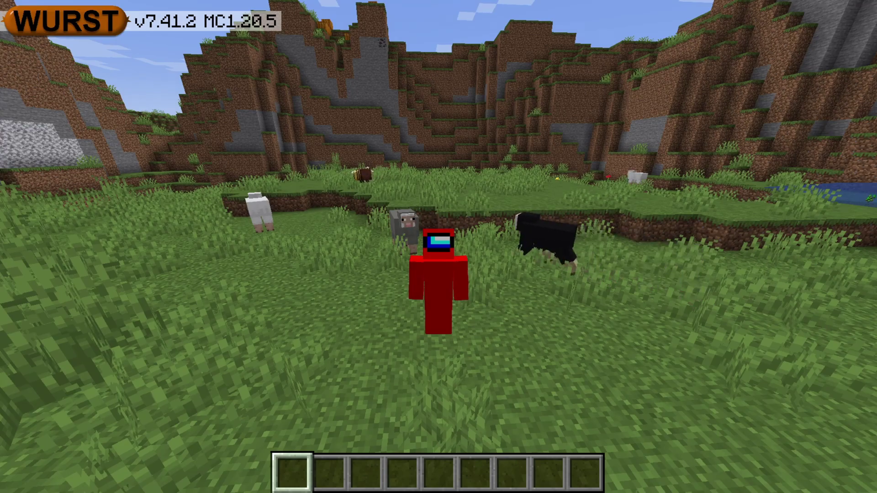
pyautogui.press('s')
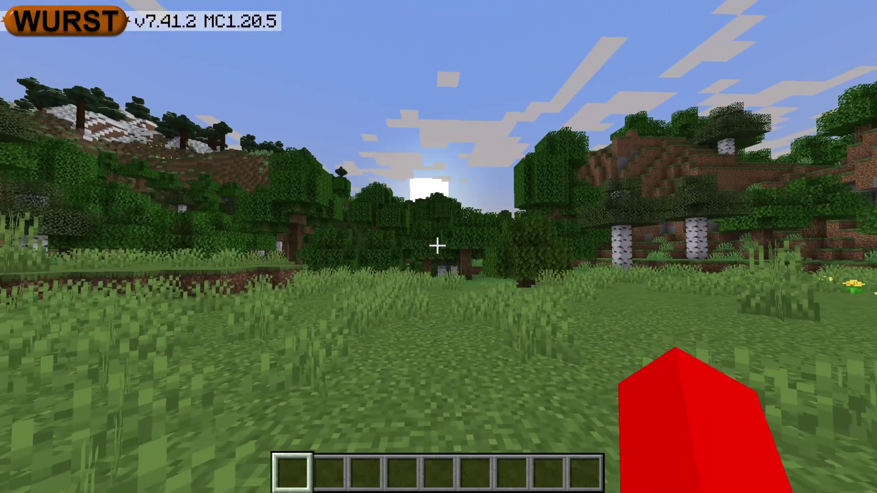
pyautogui.press('Shift_R')
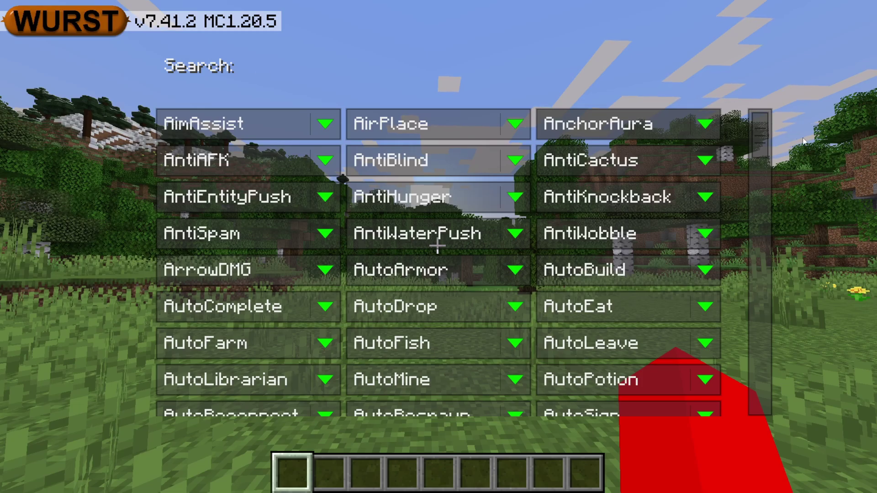
pyautogui.moveTo(765, 139)
pyautogui.mouseDown()
pyautogui.moveTo(760, 399)
pyautogui.moveTo(772, 241)
pyautogui.moveTo(767, 127)
pyautogui.mouseUp()
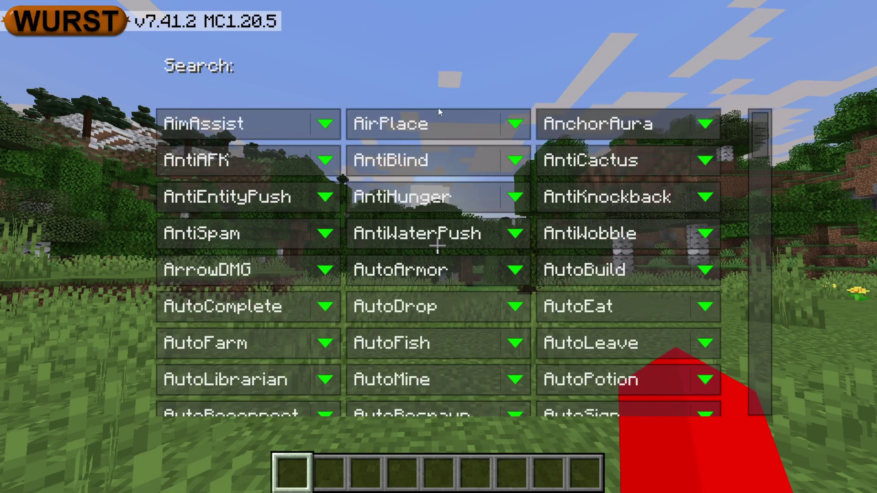
pyautogui.write('auto')
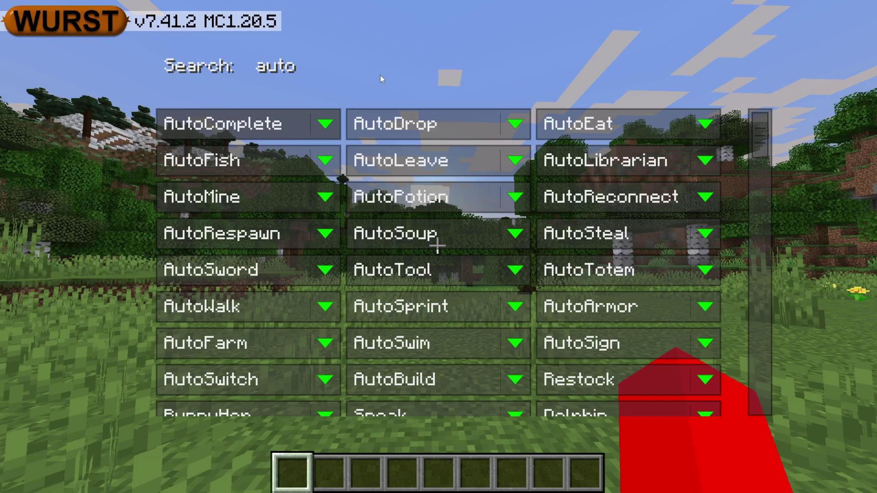
pyautogui.press('BackSpace')
pyautogui.press('BackSpace')
pyautogui.press('BackSpace')
pyautogui.press('BackSpace')
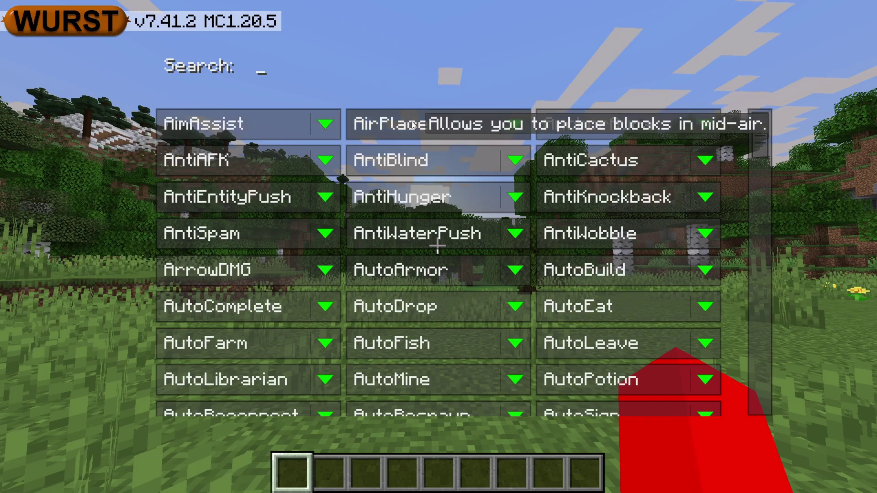
pyautogui.click(413, 122)
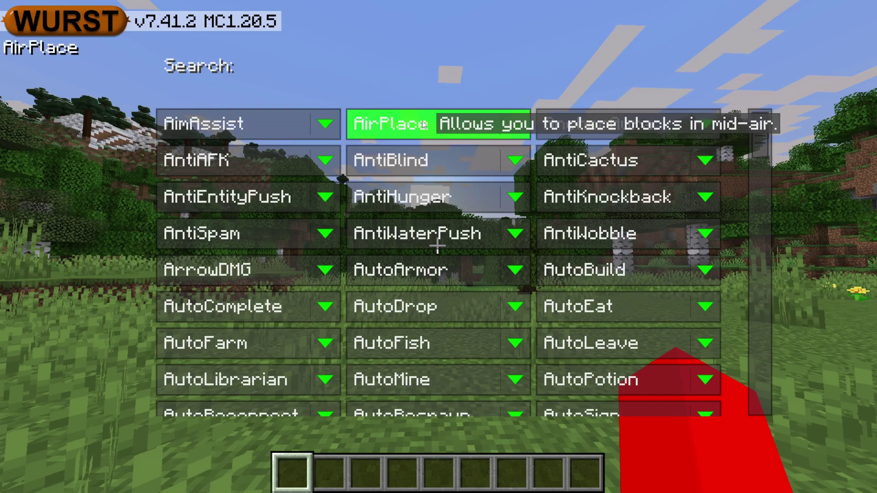
pyautogui.click(434, 114)
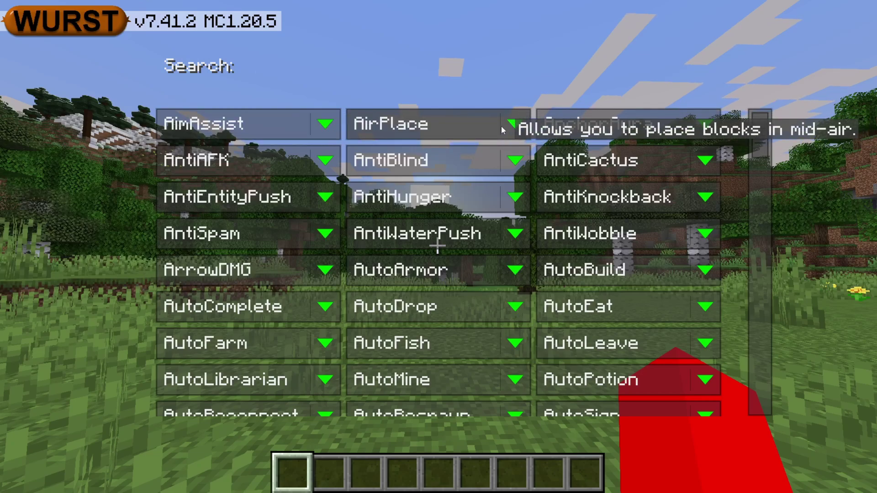
pyautogui.click(514, 124)
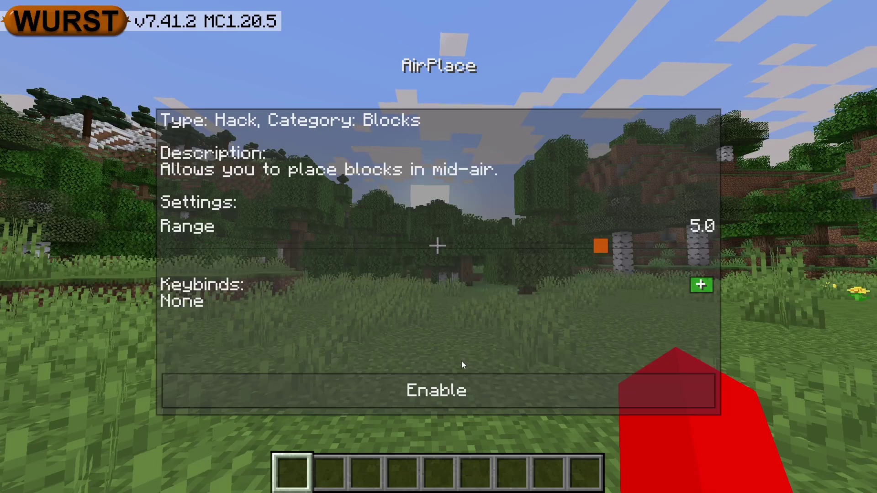
pyautogui.press('Escape')
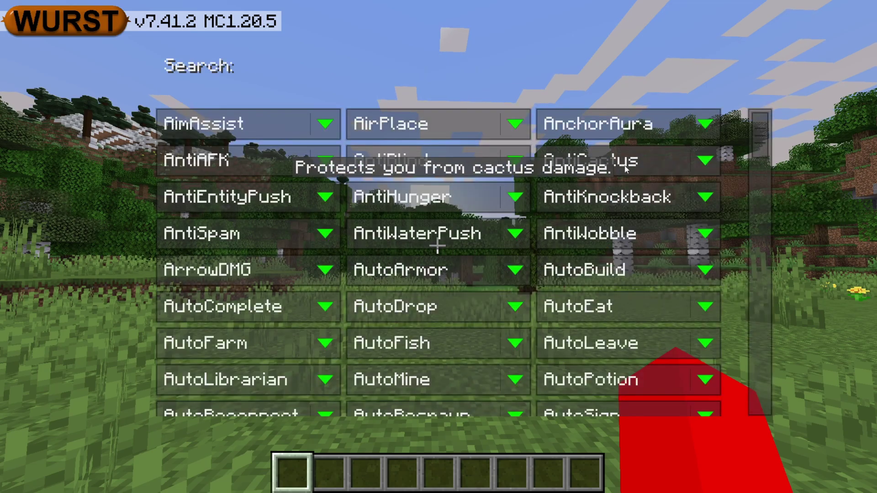
pyautogui.click(703, 164)
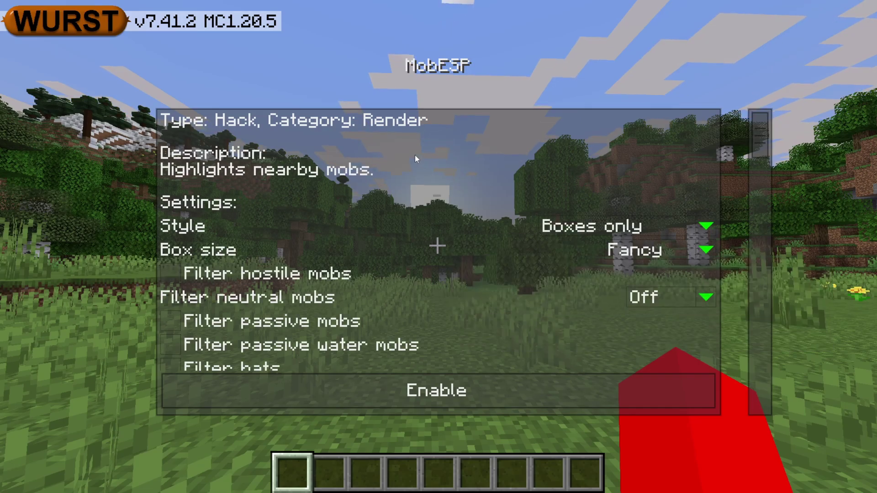
pyautogui.scroll(-5, 402, 154)
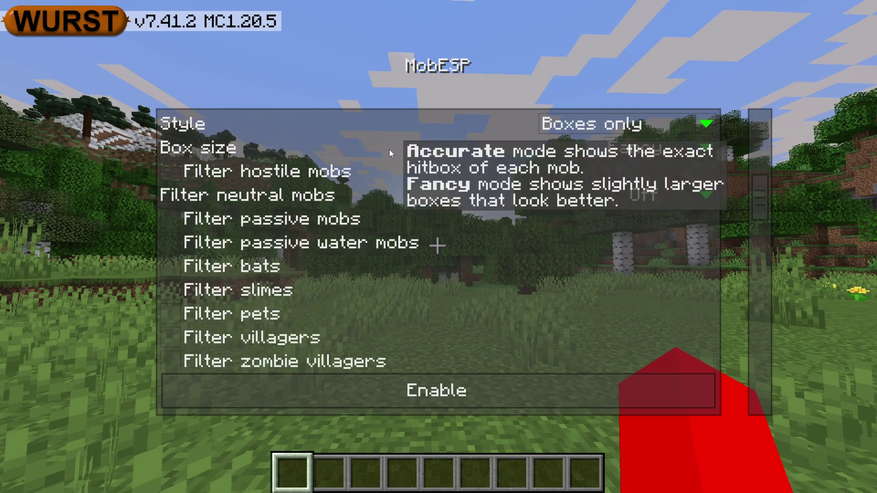
pyautogui.scroll(2, 433, 175)
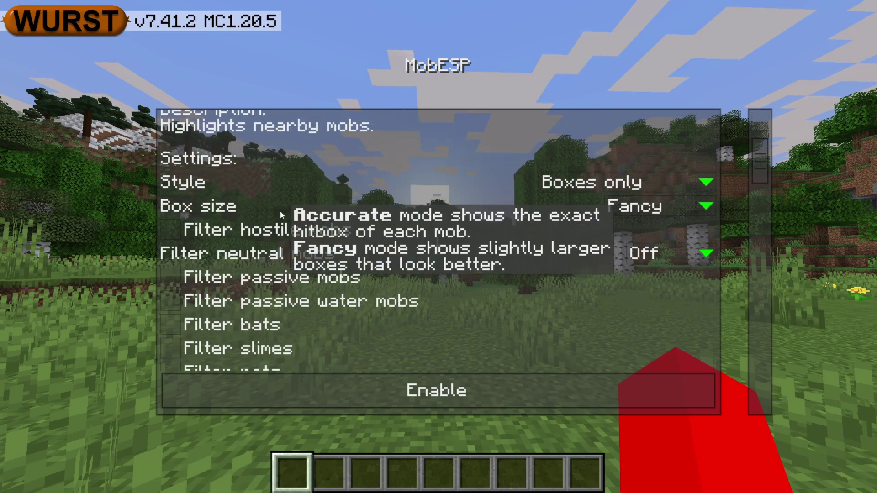
pyautogui.scroll(-20, 420, 171)
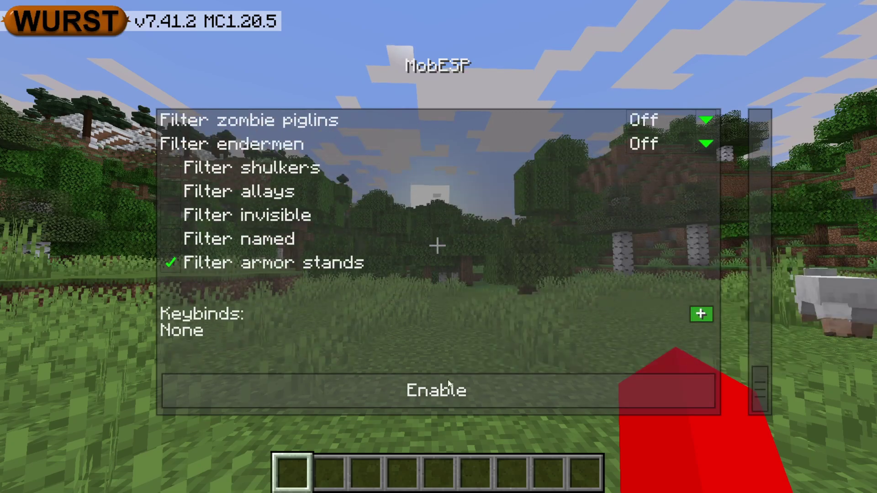
pyautogui.click(450, 394)
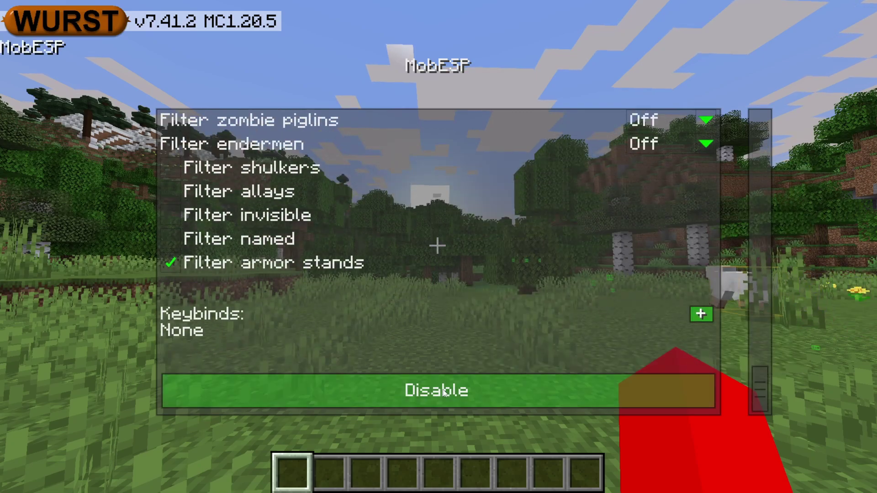
pyautogui.click(498, 388)
pyautogui.press('Escape')
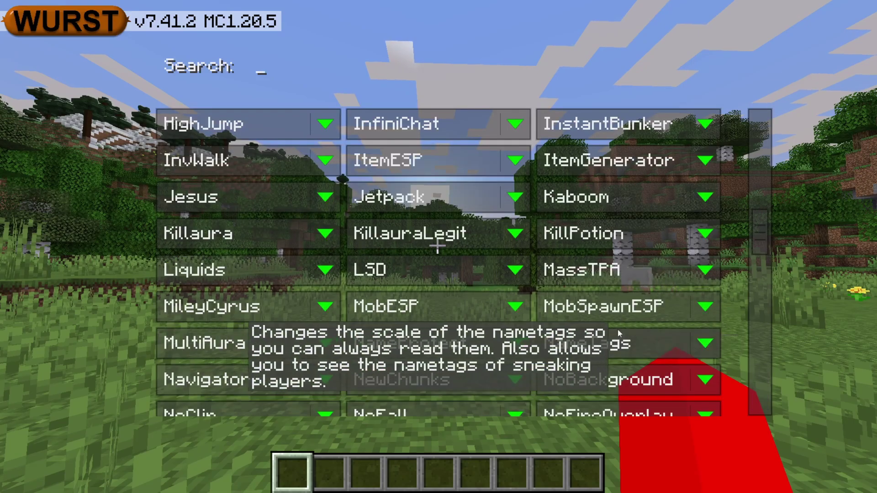
pyautogui.scroll(5, 557, 224)
pyautogui.scroll(15, 562, 233)
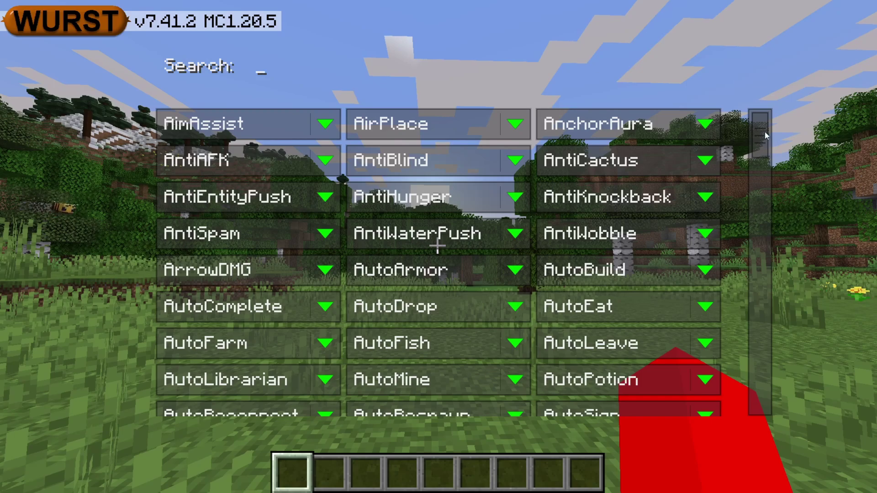
pyautogui.moveTo(765, 132); pyautogui.dragTo(808, 278)
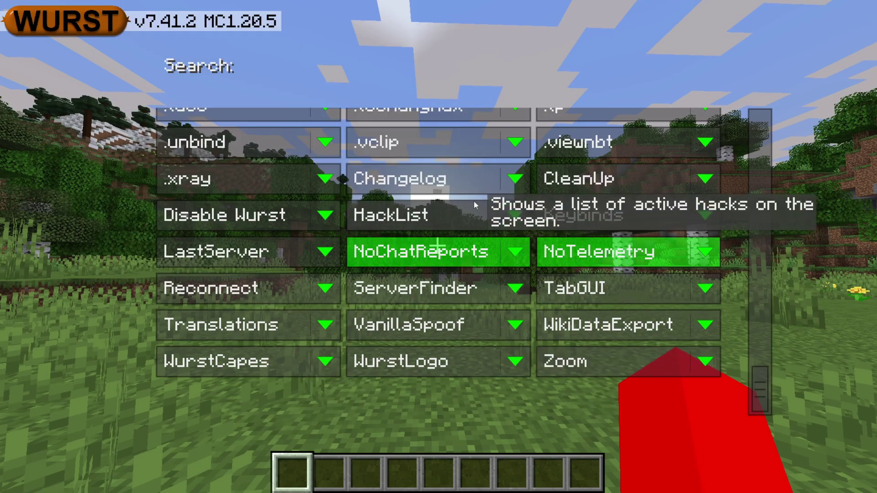
# - Set WurstLogo's Visibility to 'Only when outdated'
pyautogui.click(454, 357)
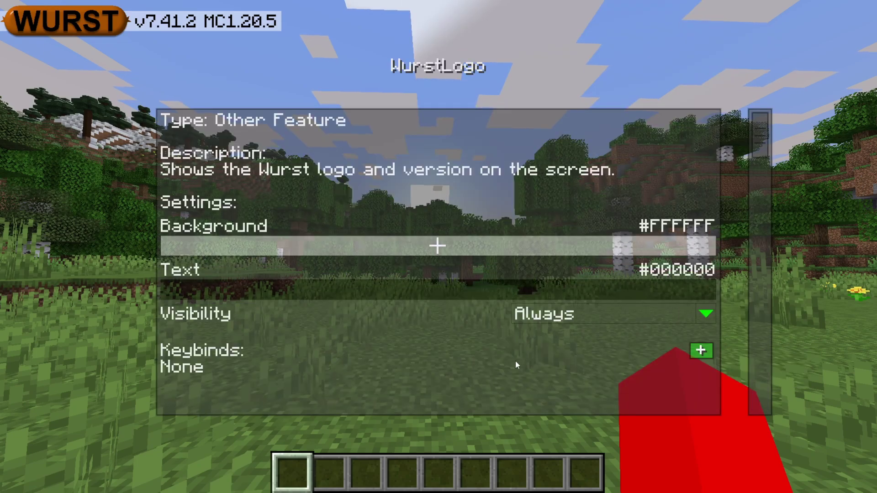
pyautogui.click(637, 313)
pyautogui.click(613, 333)
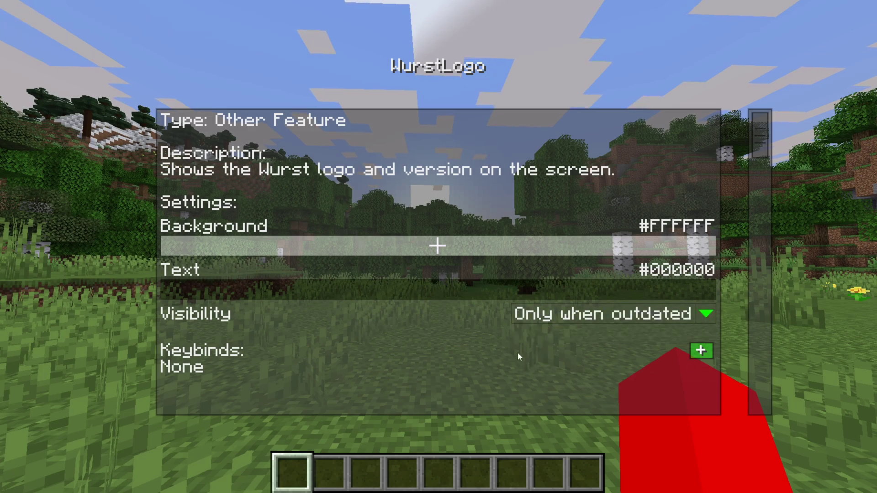
pyautogui.press('Escape')
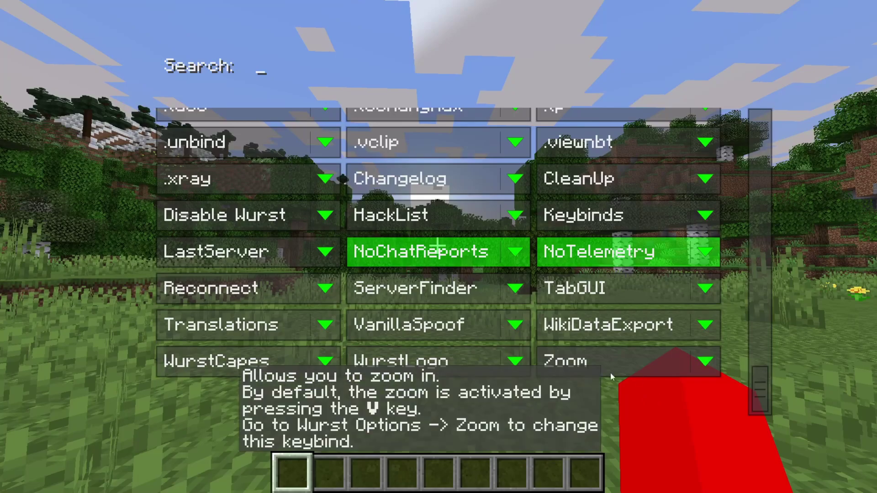
# - Look at the Zoom settings, then open the TabGUI settings
pyautogui.click(662, 363)
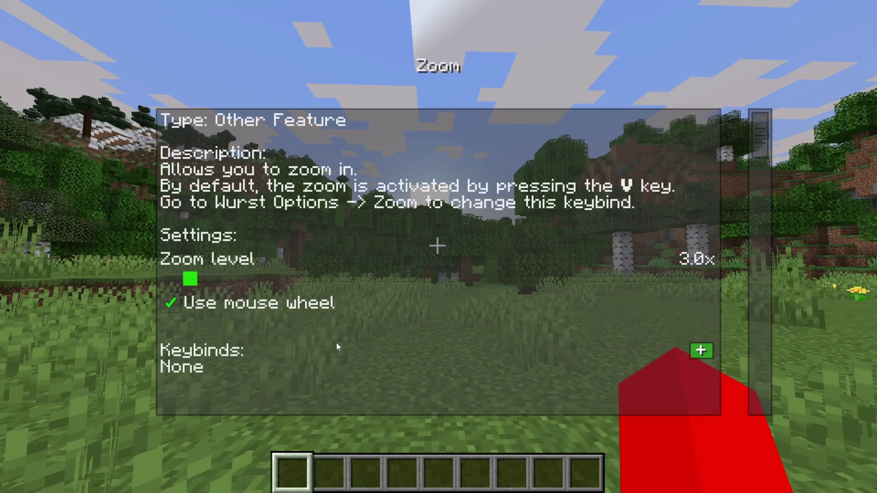
pyautogui.press('Escape')
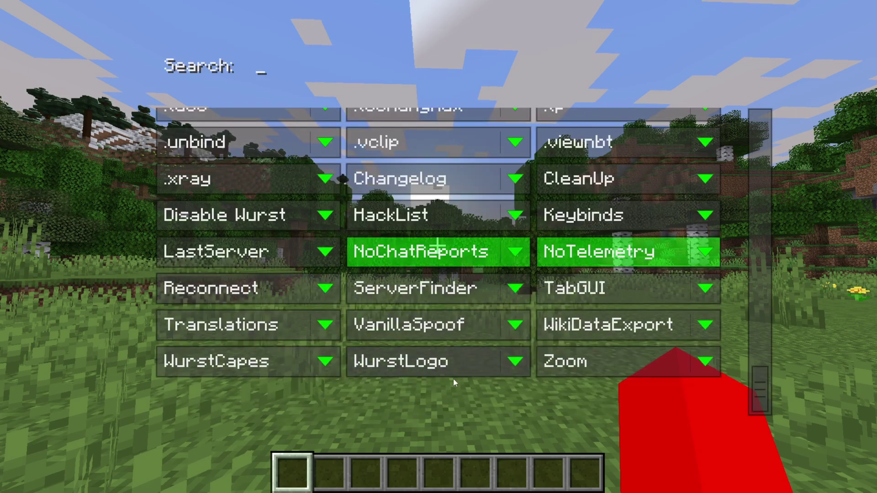
pyautogui.click(599, 288)
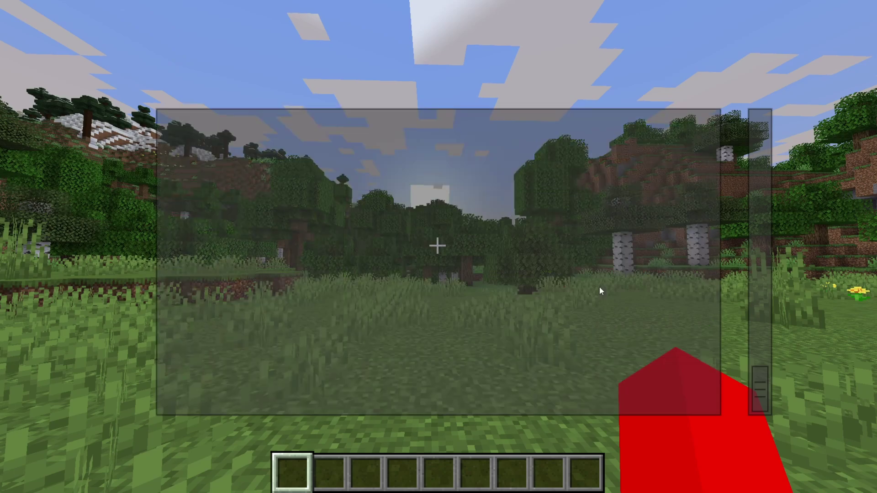
# - Set the TabGUI Status to Enabled and return to the game
pyautogui.click(661, 294)
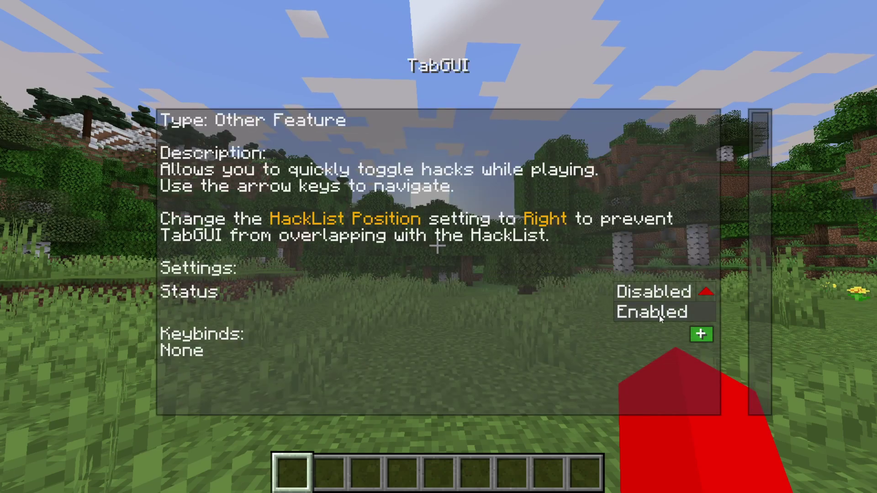
pyautogui.click(639, 312)
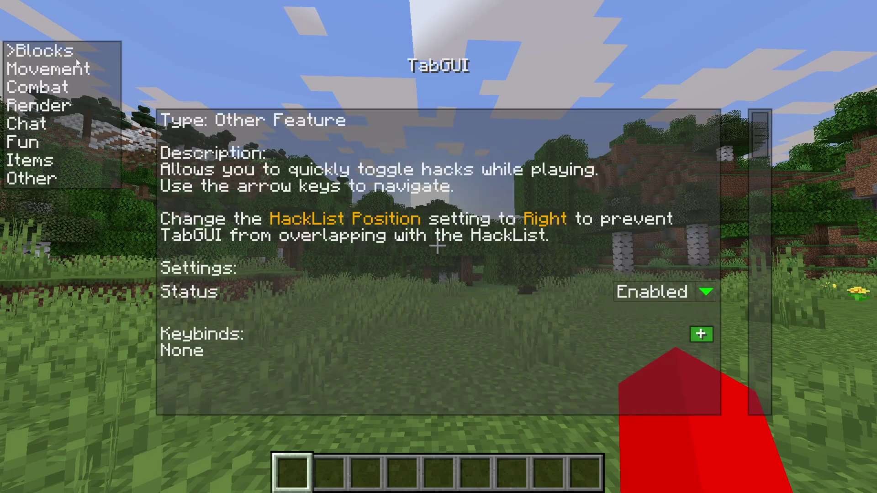
pyautogui.press('Escape')
pyautogui.press('Escape')
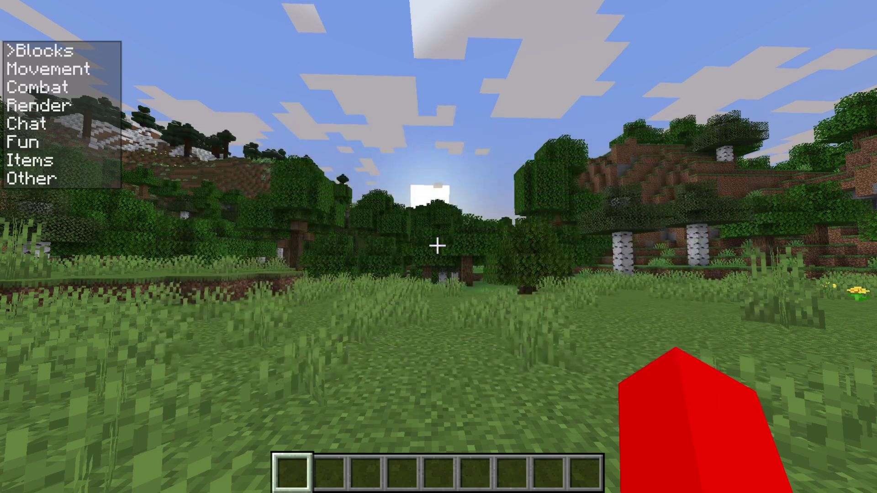
# - Browse the TabGUI's Render category, then open Combat and step down to AutoLeave
pyautogui.press('Down')
pyautogui.press('Down')
pyautogui.press('Down')
pyautogui.press('Right')
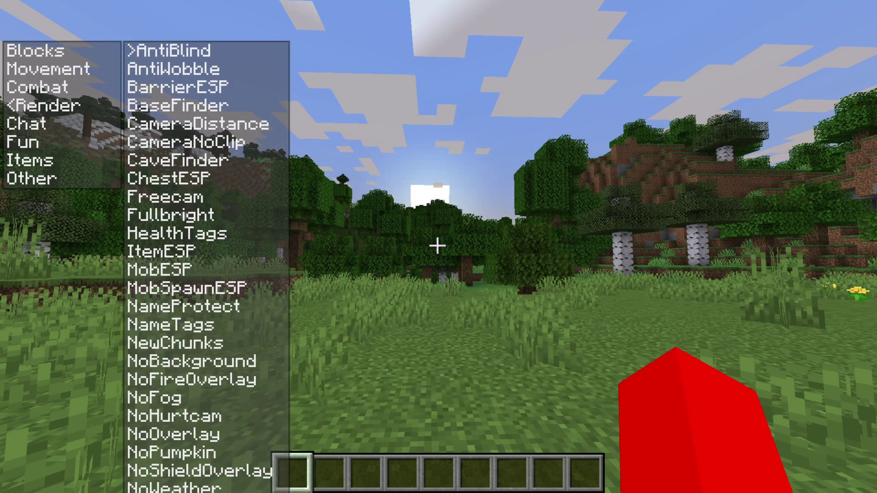
pyautogui.press('Left')
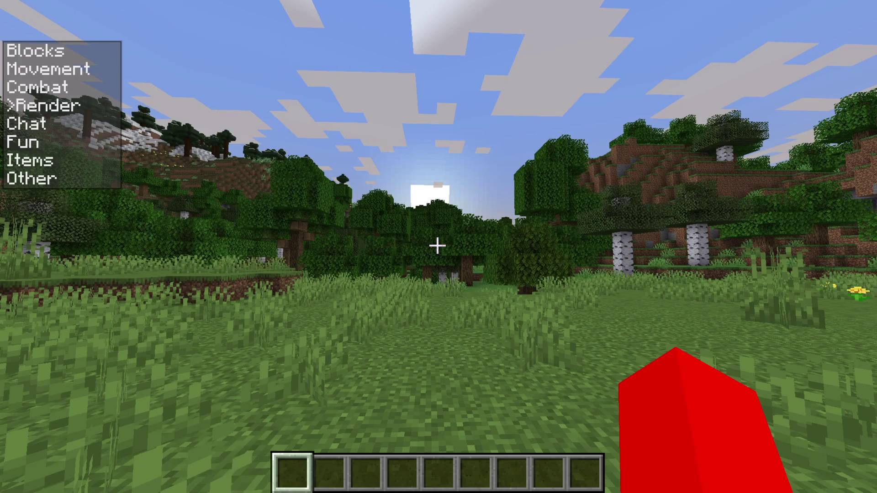
pyautogui.press('Shift_R')
pyautogui.press('Escape')
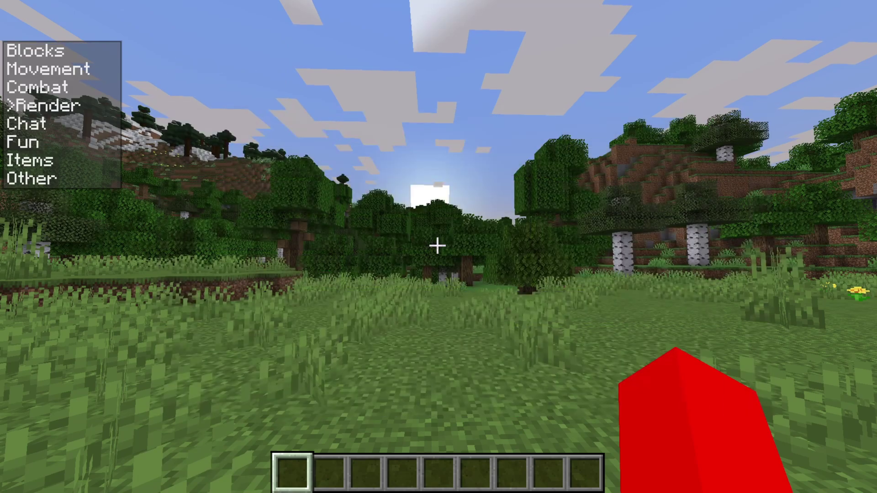
pyautogui.press('Up')
pyautogui.press('Right')
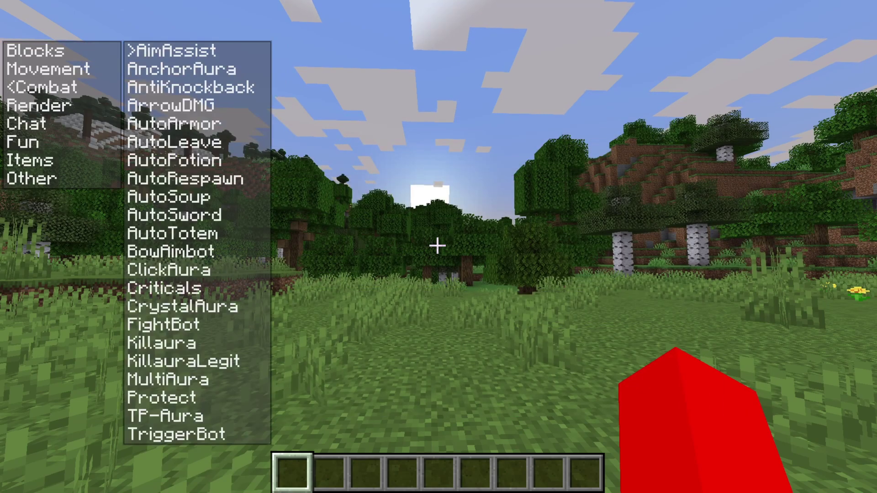
pyautogui.press('Down')
pyautogui.press('Down')
pyautogui.press('Down')
pyautogui.press('Down')
pyautogui.press('Down')
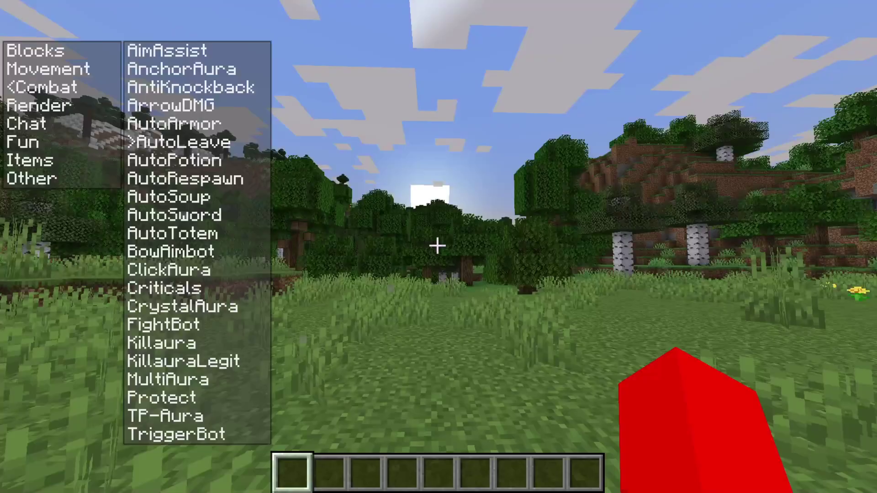
# - Scroll the Navigator to the bottom to read Disable Wurst's tooltip, then reach the Game Menu
pyautogui.press('w')
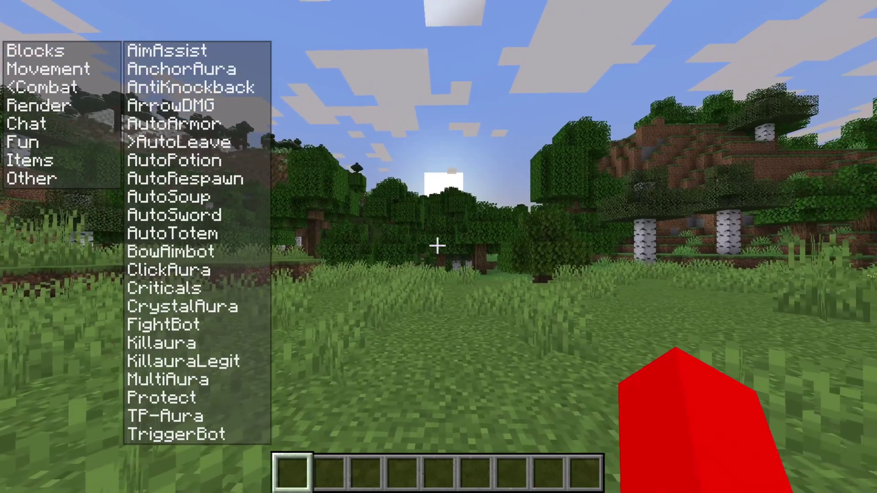
pyautogui.press('v')
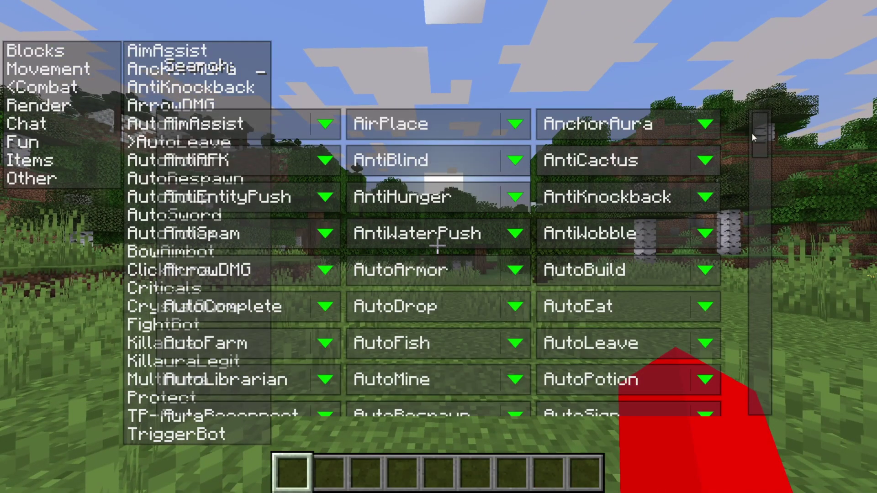
pyautogui.moveTo(752, 133); pyautogui.dragTo(769, 418)
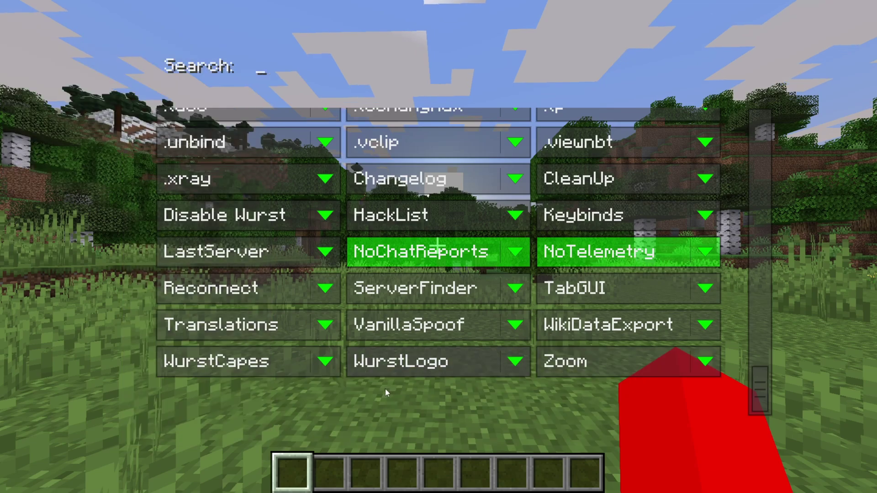
pyautogui.moveTo(323, 218)
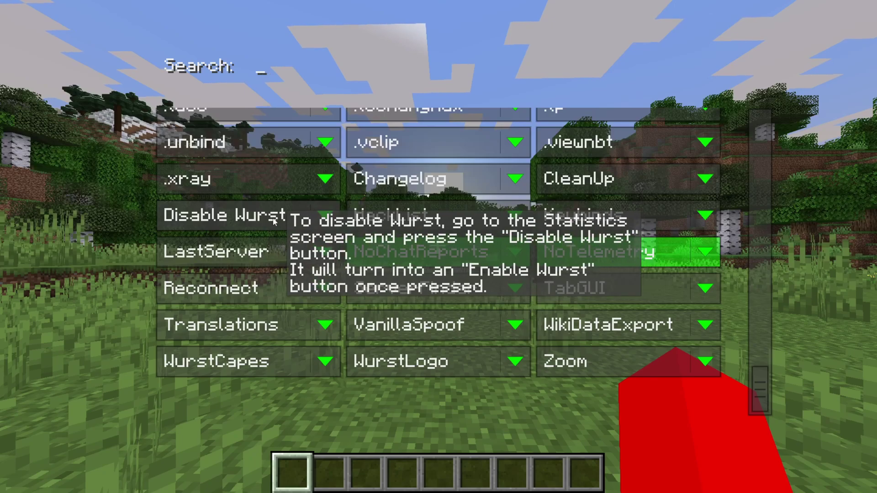
pyautogui.press('Escape')
pyautogui.press('Escape')
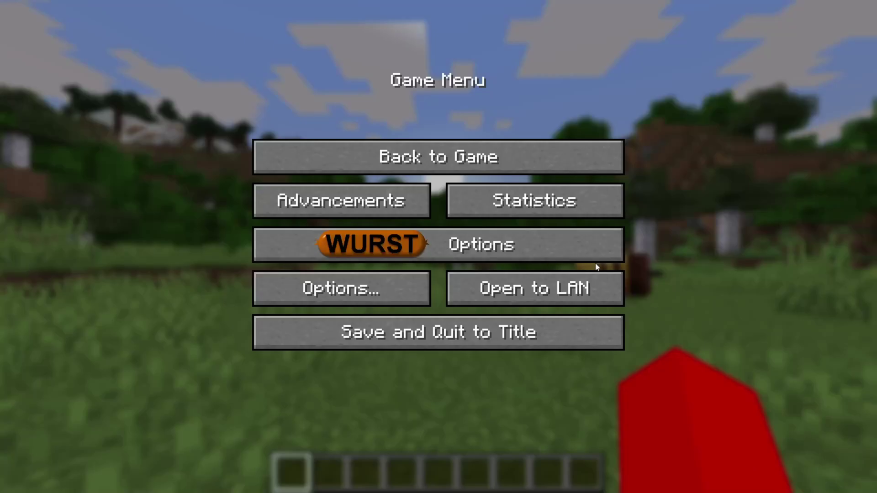
# - View the Wurst Options screen and its Count Users tooltip, then close it
pyautogui.click(502, 247)
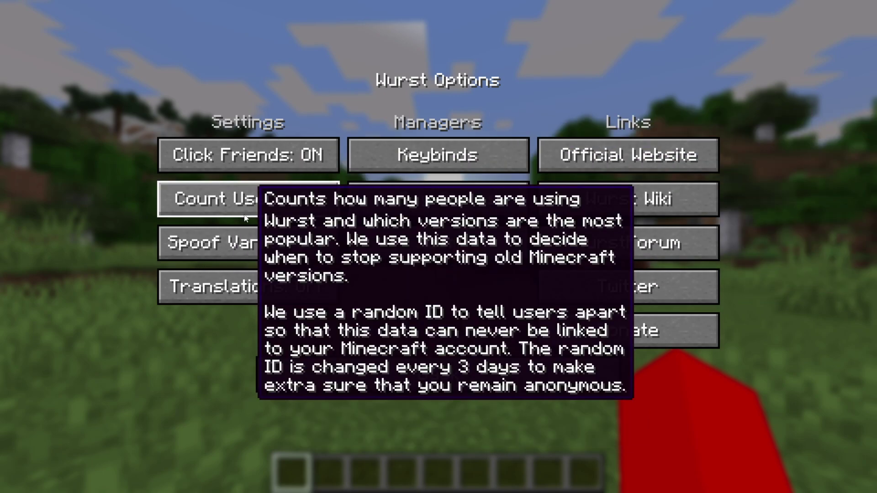
pyautogui.press('Escape')
pyautogui.press('Escape')
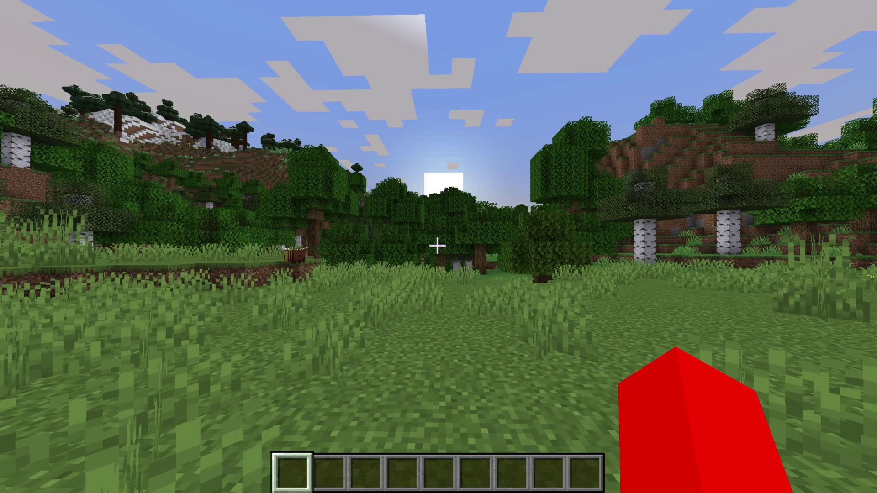
# - Scroll the Navigator down to the commands, then run .help in chat to list them
pyautogui.press('v')
pyautogui.moveTo(757, 126); pyautogui.dragTo(759, 330)
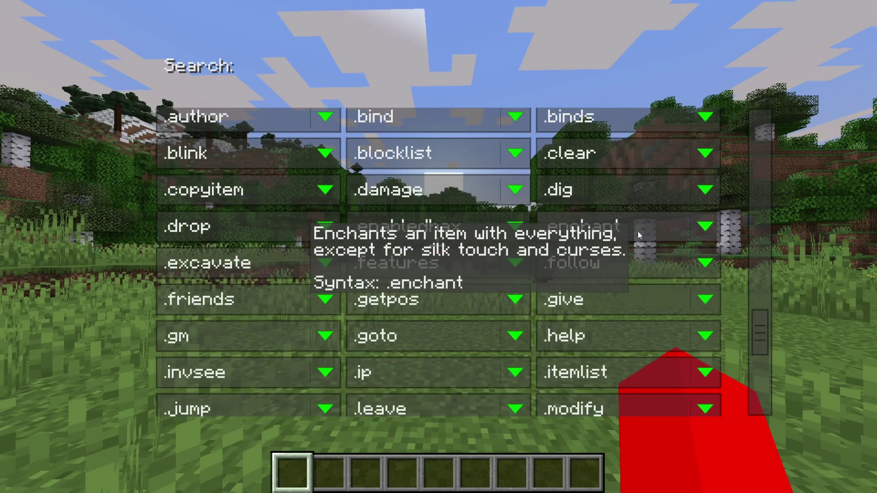
pyautogui.press('Escape')
pyautogui.write('t')
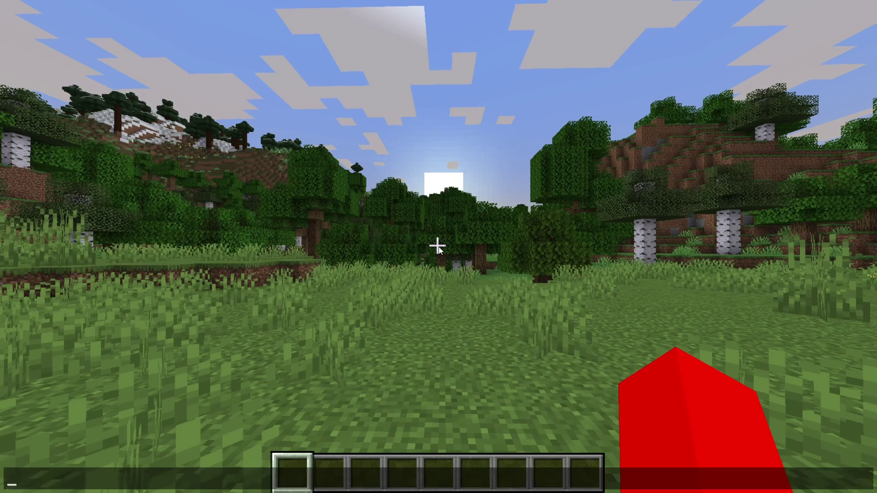
pyautogui.write('/give')
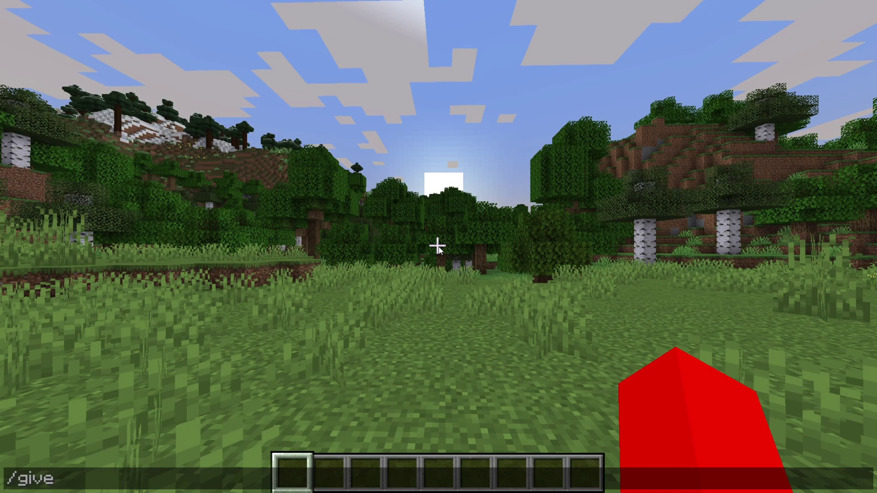
pyautogui.press('BackSpace')
pyautogui.press('BackSpace')
pyautogui.press('BackSpace')
pyautogui.press('BackSpace')
pyautogui.press('BackSpace')
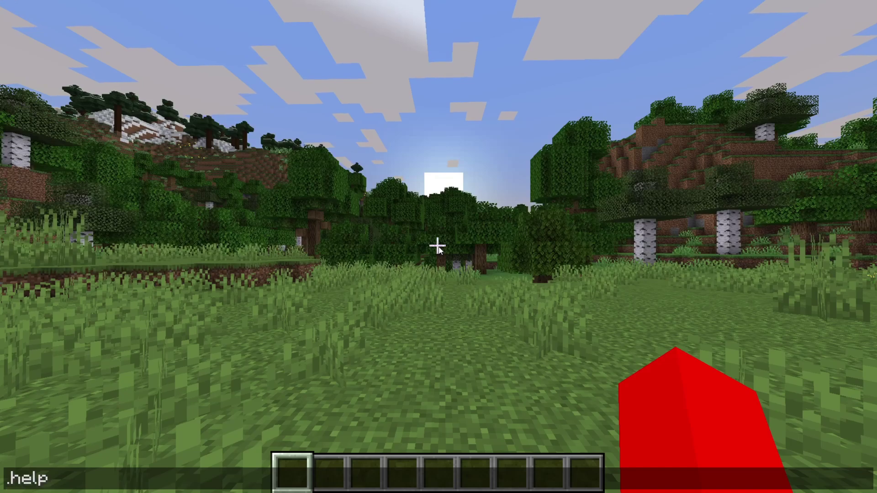
pyautogui.press('Return')
pyautogui.press('t')
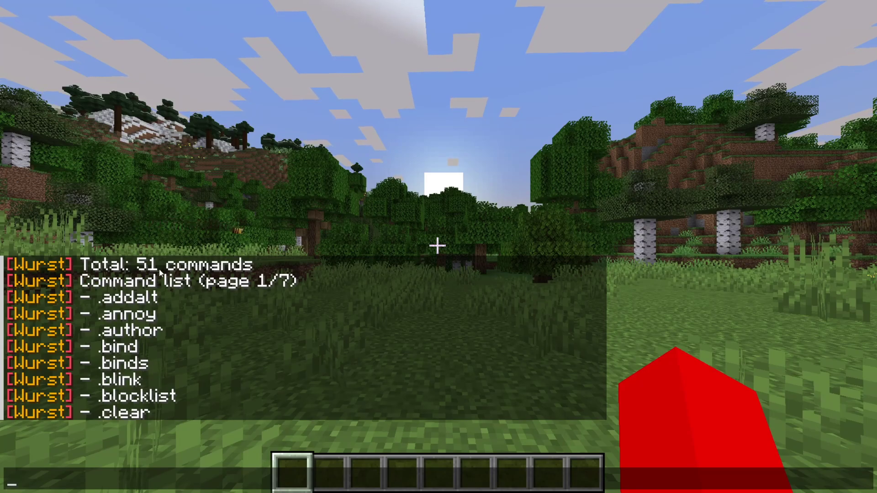
# - Browse the Navigator's chat commands such as .follow, .enchant and .bind after the hacks
pyautogui.press('Escape')
pyautogui.press('Shift_R')
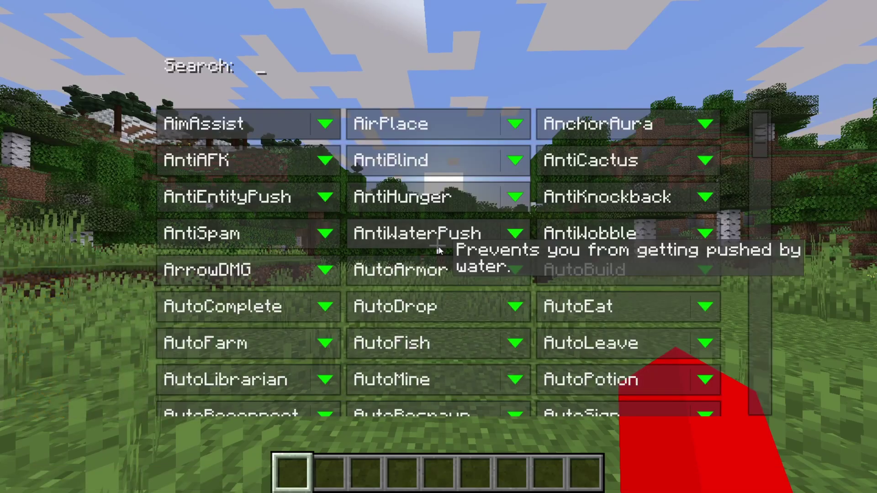
pyautogui.moveTo(758, 130); pyautogui.dragTo(777, 331)
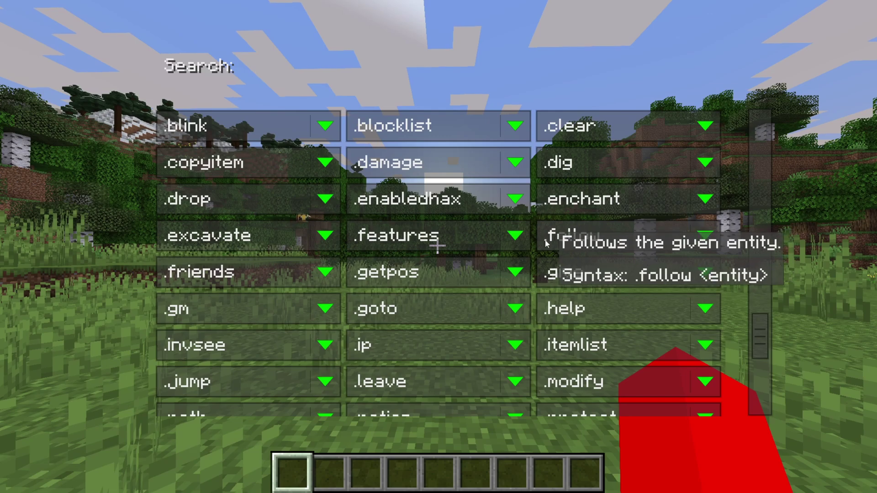
pyautogui.scroll(1, 616, 231)
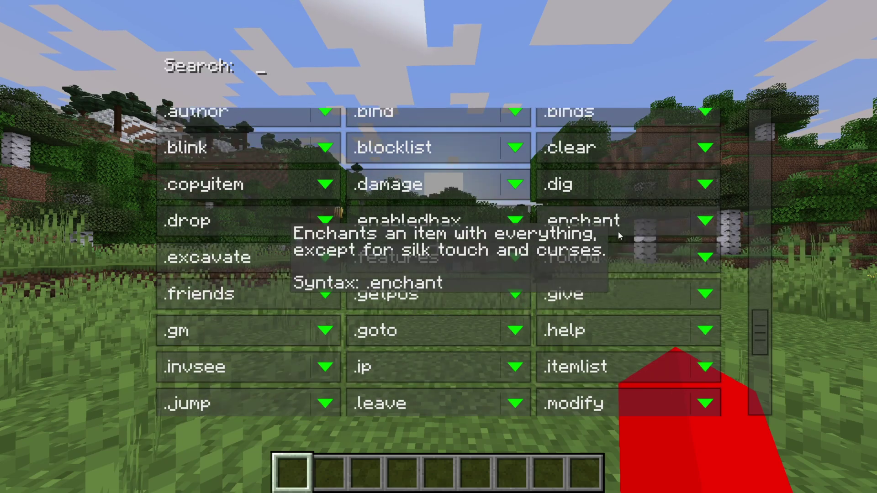
pyautogui.scroll(-1, 667, 242)
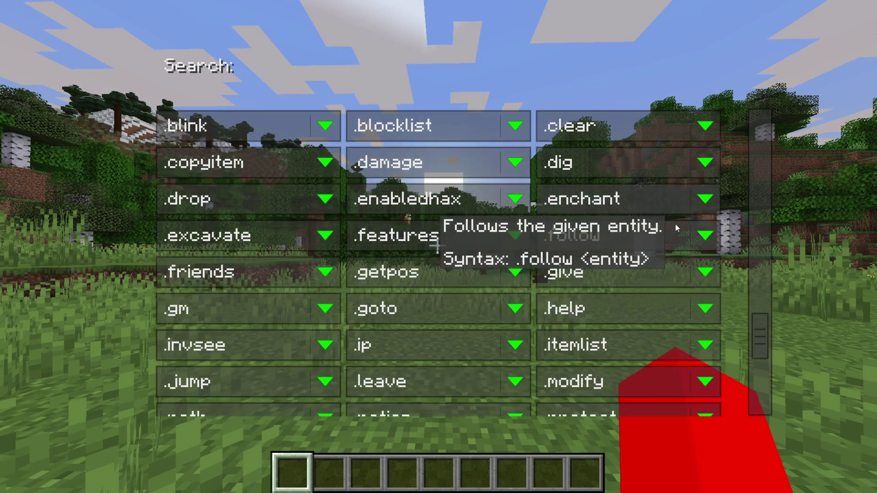
pyautogui.scroll(3, 648, 218)
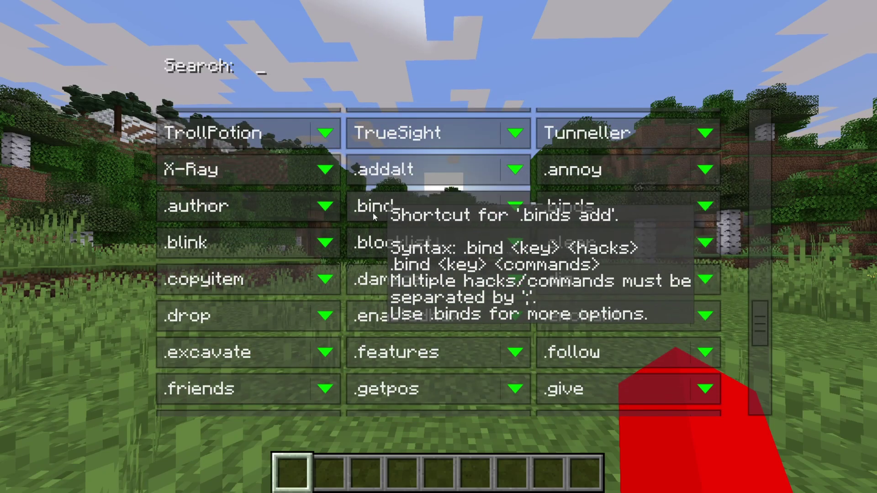
# - Run .binds in chat and read its usage help in the message history
pyautogui.press('Escape')
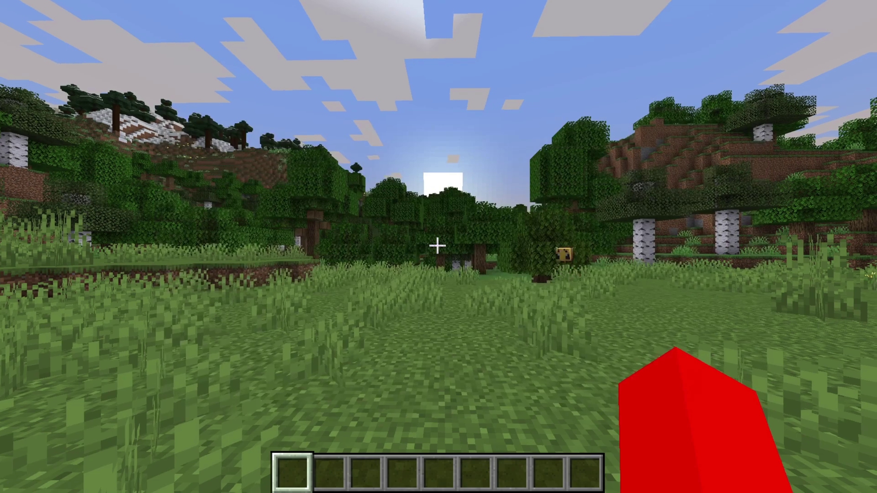
pyautogui.write('t')
pyautogui.write('.binds')
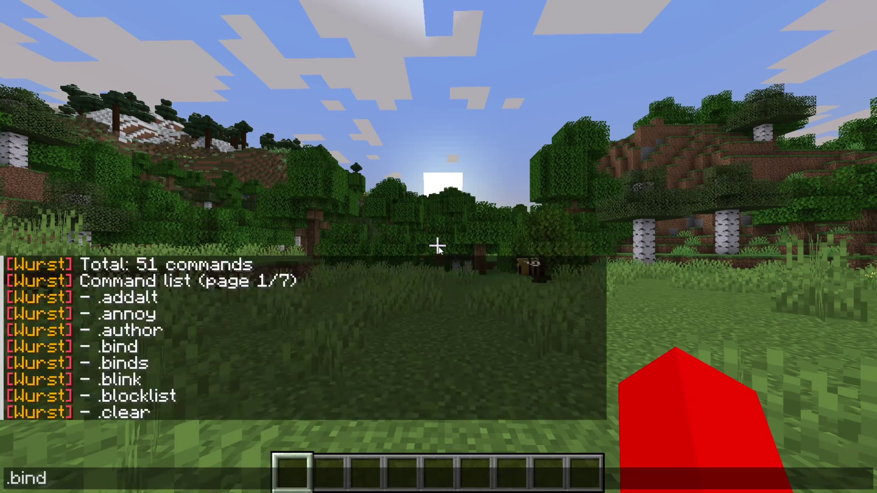
pyautogui.press('Return')
pyautogui.press('t')
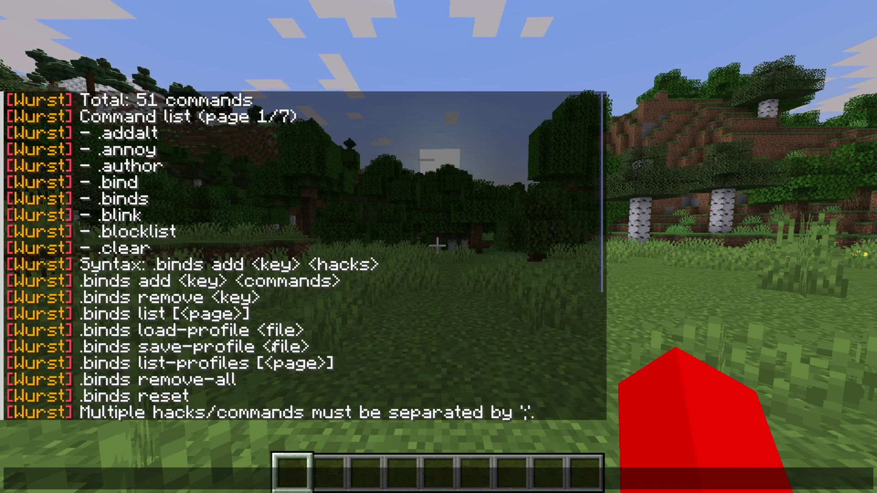
pyautogui.press('Escape')
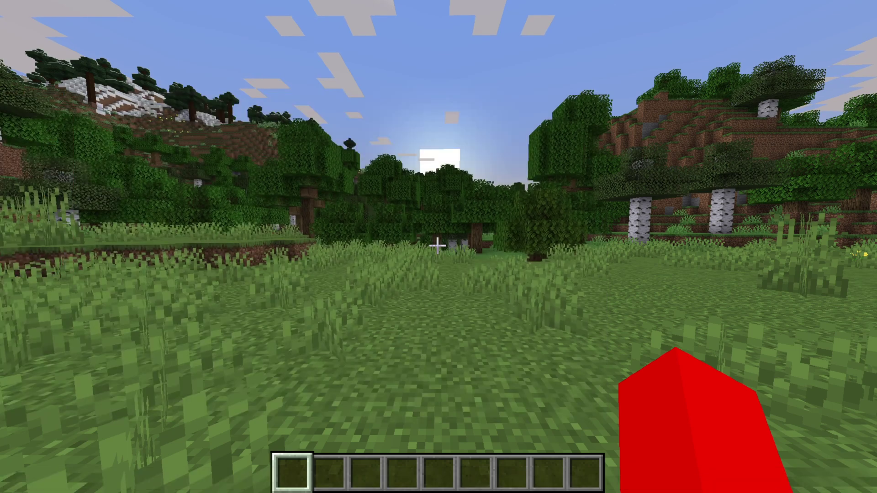
# - Open the .bind command's information page from the Wurst Navigator grid
pyautogui.press('v')
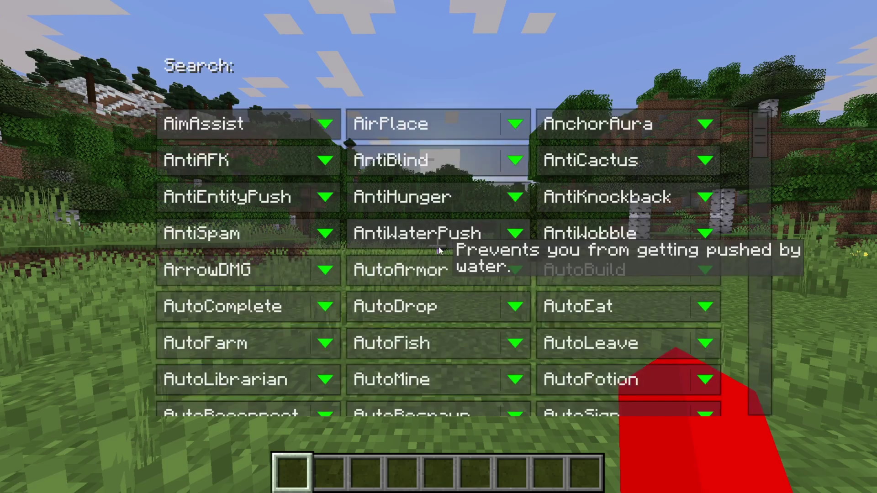
pyautogui.moveTo(752, 116); pyautogui.dragTo(783, 316)
pyautogui.click(441, 231)
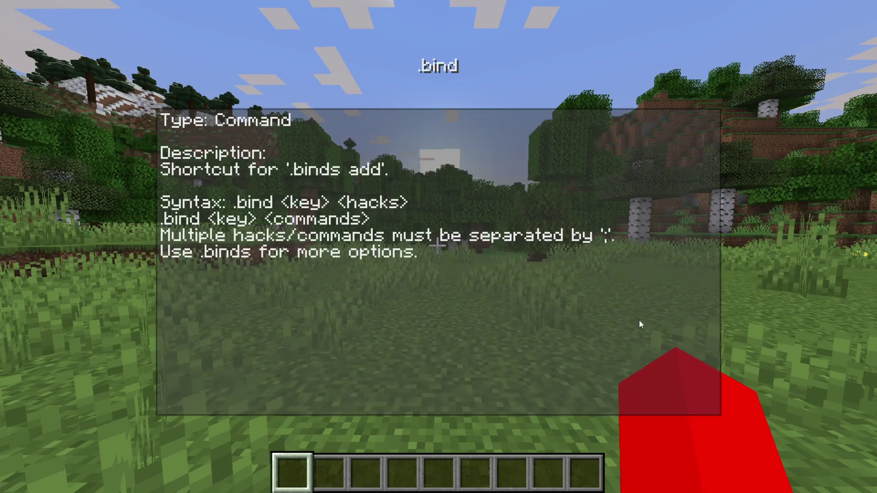